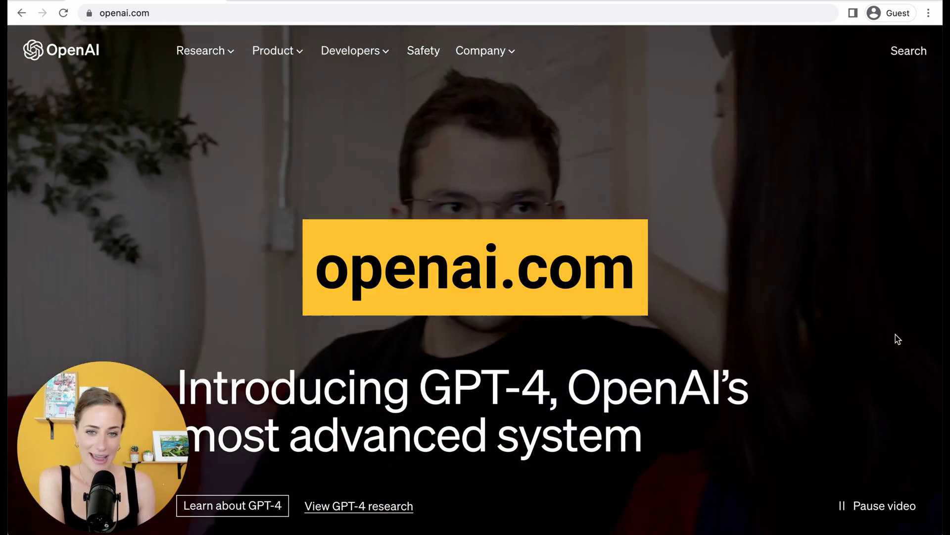
# Step: Go from the OpenAI homepage to Try ChatGPT and start creating a new account
pyautogui.scroll(-9, 896, 334)
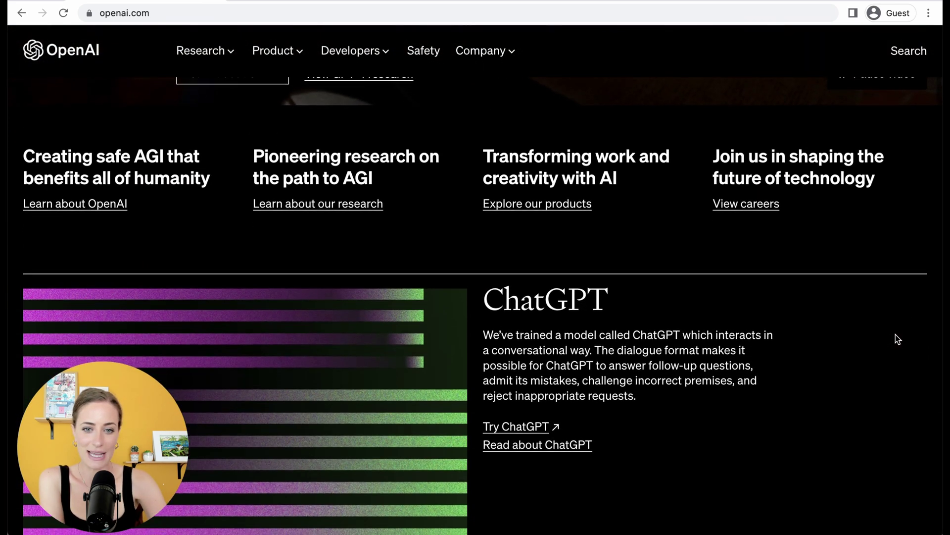
pyautogui.scroll(-2, 895, 334)
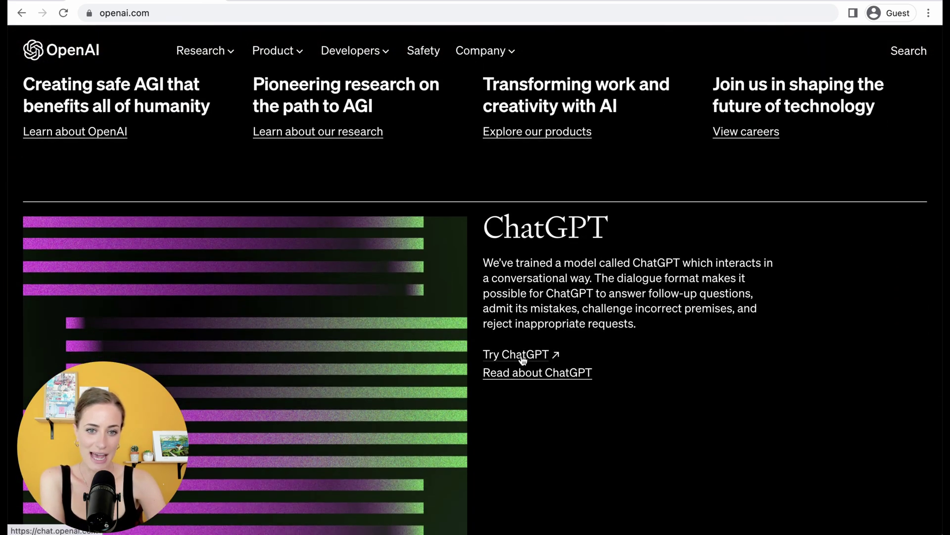
pyautogui.click(523, 357)
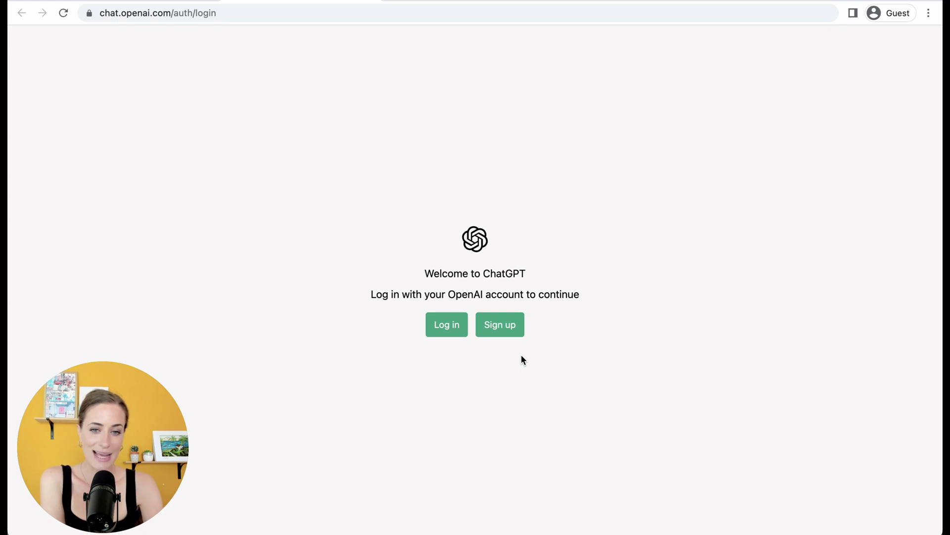
pyautogui.click(511, 335)
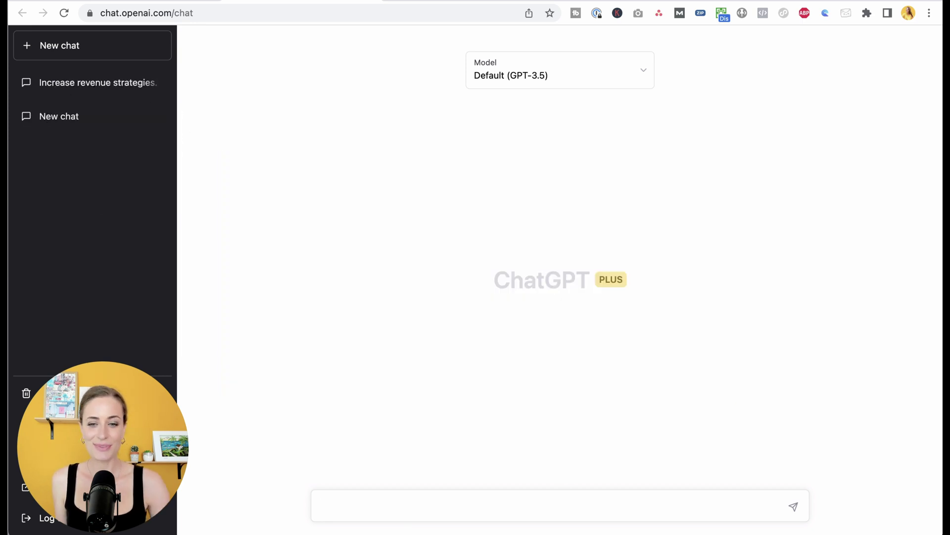
# Step: Send the pasted prompt asking for 10 Instagram post ideas about Asana, then review the ideas
pyautogui.write('share 10 unique Instagram post ideas about using Asana project management')
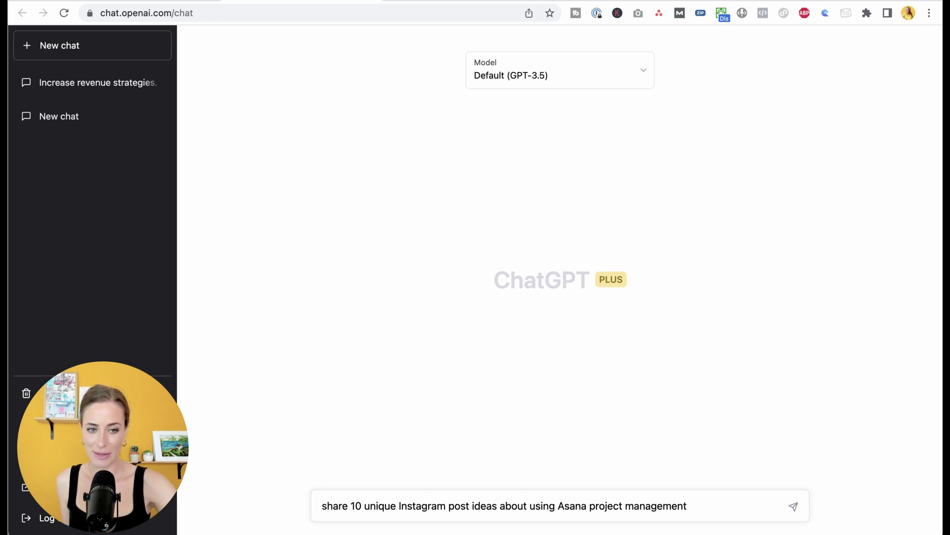
pyautogui.press('Return')
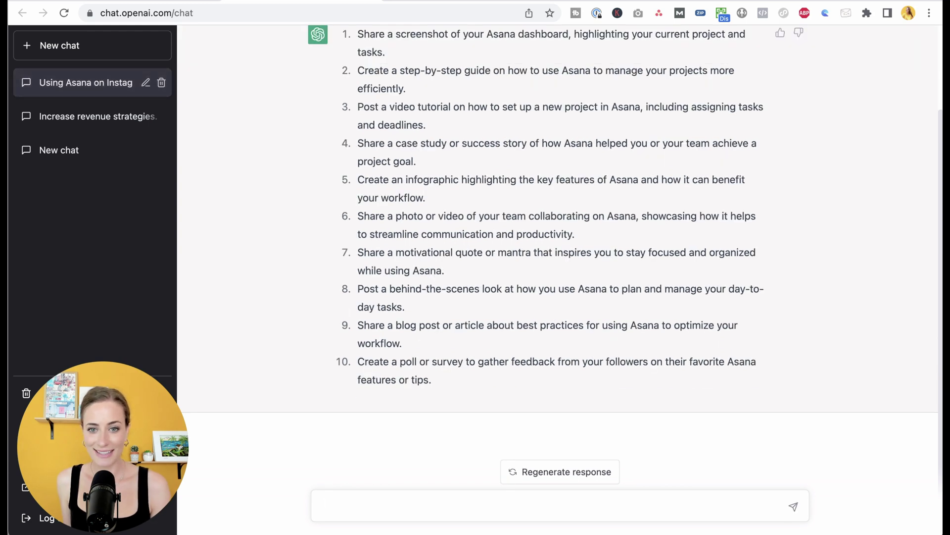
pyautogui.scroll(1, 817, 304)
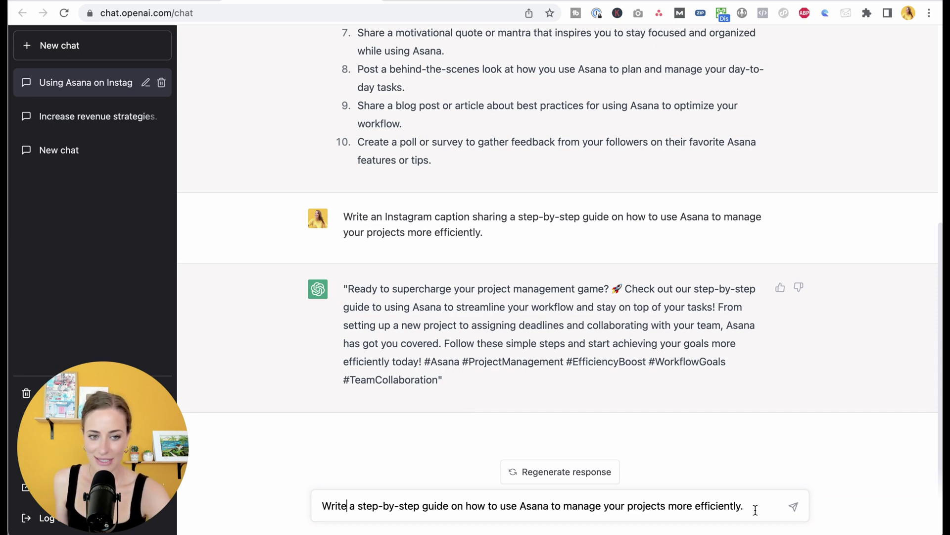
# Step: Send the step-by-step Asana guide request and scroll through the answer
pyautogui.press('Return')
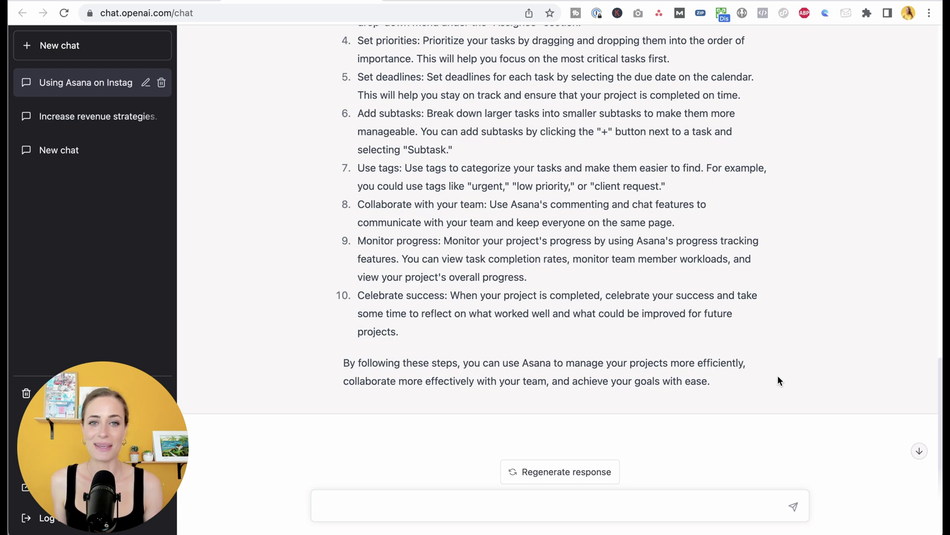
pyautogui.scroll(5, 778, 377)
# Step: Scroll down through the Uplevel with Asana course ad copy reply
pyautogui.scroll(-5, 778, 377)
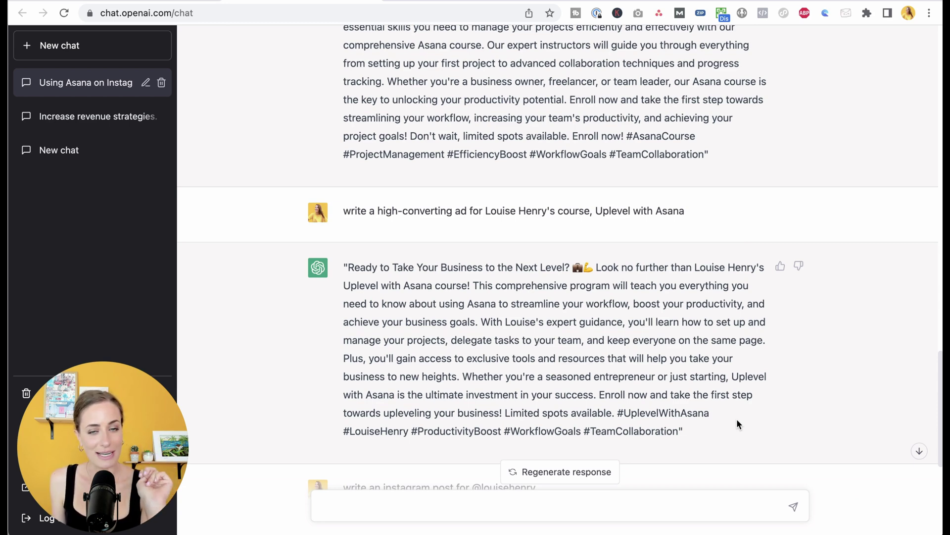
# Step: Ask ChatGPT which of two email subject lines will get more opens
pyautogui.click(677, 487)
pyautogui.write('which email subject line would get more opens?  1. THIS is a must-have for all busy entrepreneurs 2. From hot mess to 6 figure CEO')
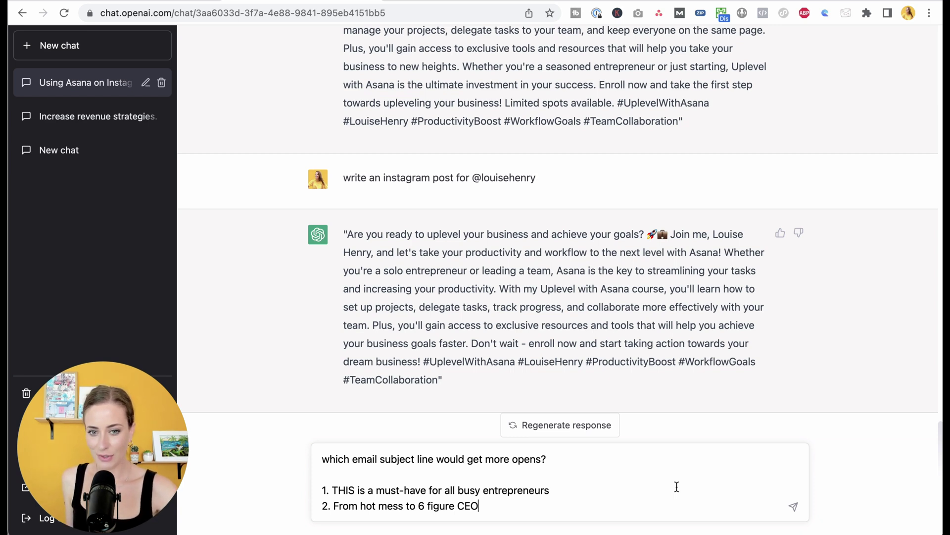
pyautogui.press('Return')
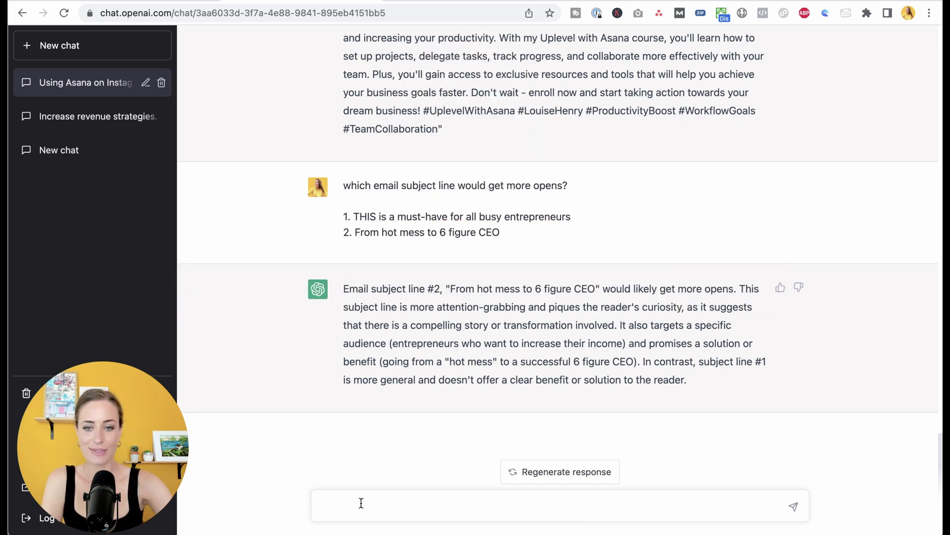
# Step: Request an email about overcoming limiting beliefs when creating courses, then review the reply
pyautogui.write('write an email about the limiting beliefs that might come up as you attempt to create an online course')
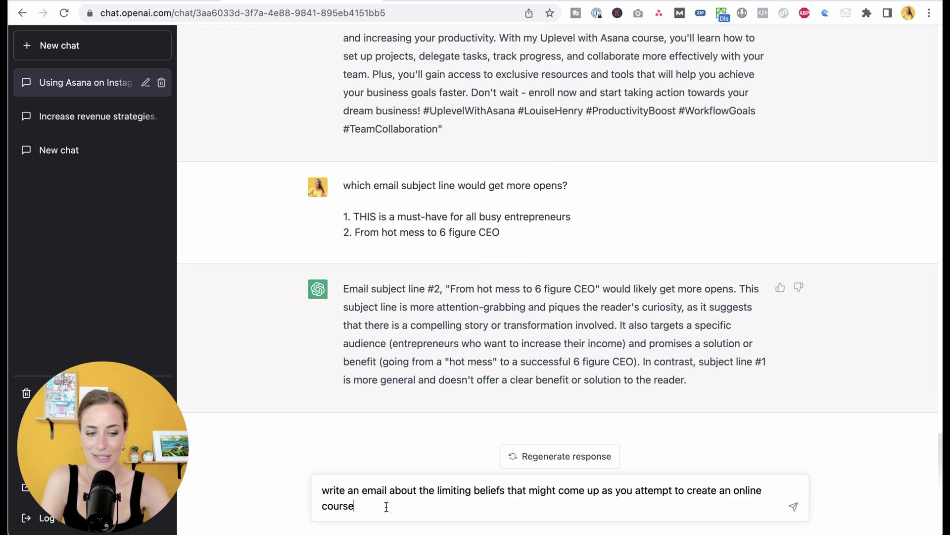
pyautogui.press('Return')
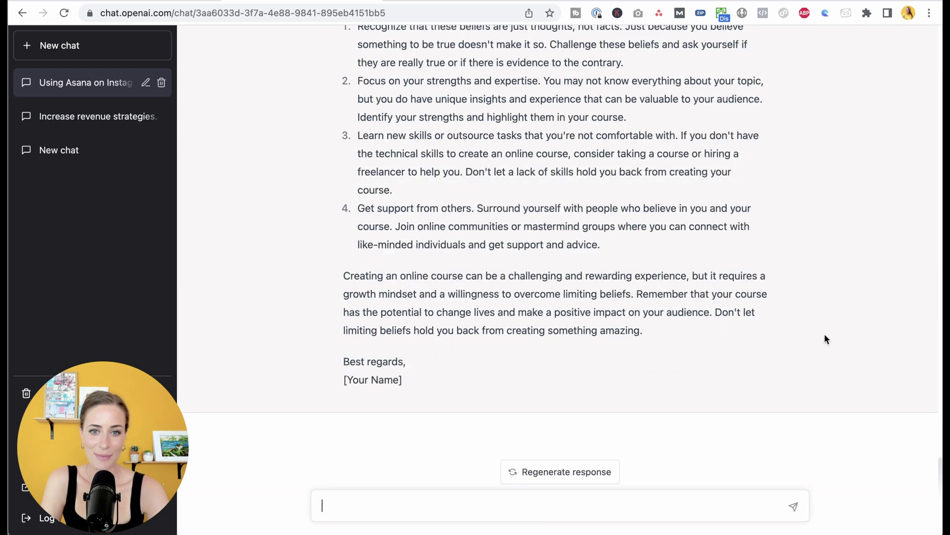
pyautogui.scroll(8, 825, 334)
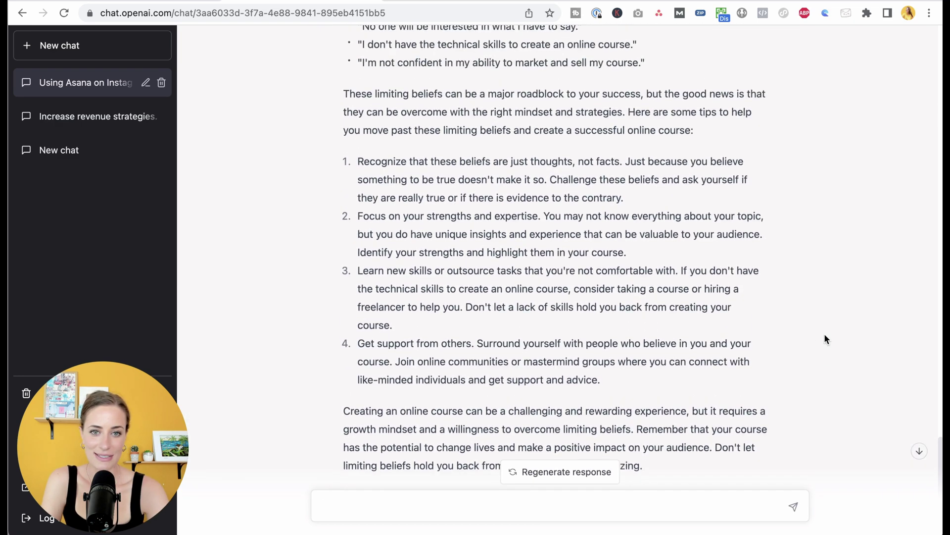
pyautogui.scroll(3, 825, 335)
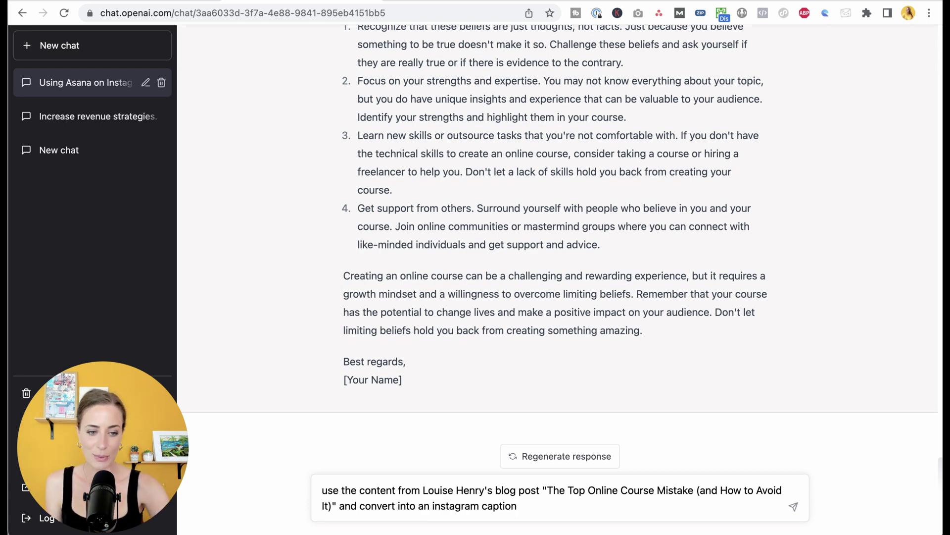
# Step: Send the blog-post-to-Instagram-caption request, then paste the PR pitch prompt into a new message
pyautogui.press('Return')
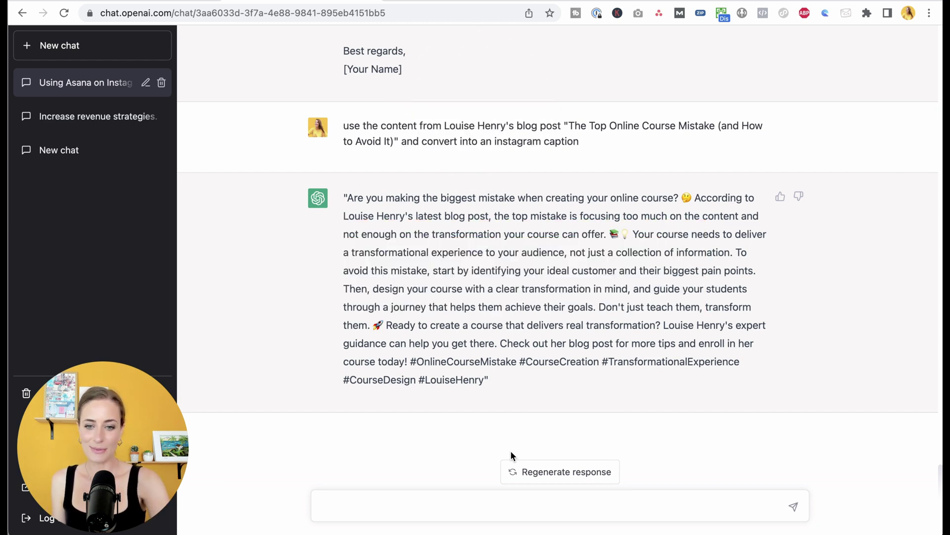
pyautogui.click(381, 501)
pyautogui.write('write a PR pitch for louise henry of louisehenry.com')
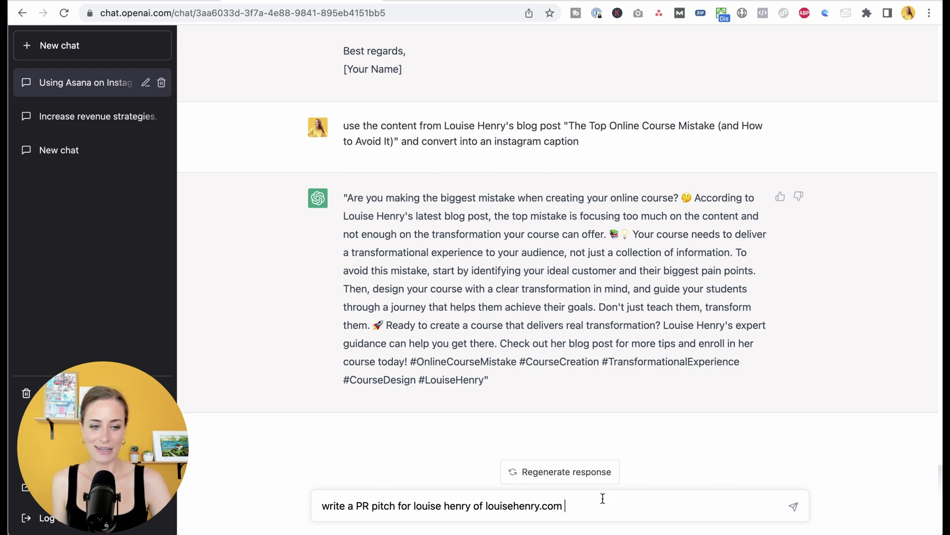
# Step: Send the PR pitch request for the online business coach and scroll through the five topics
pyautogui.press('Return')
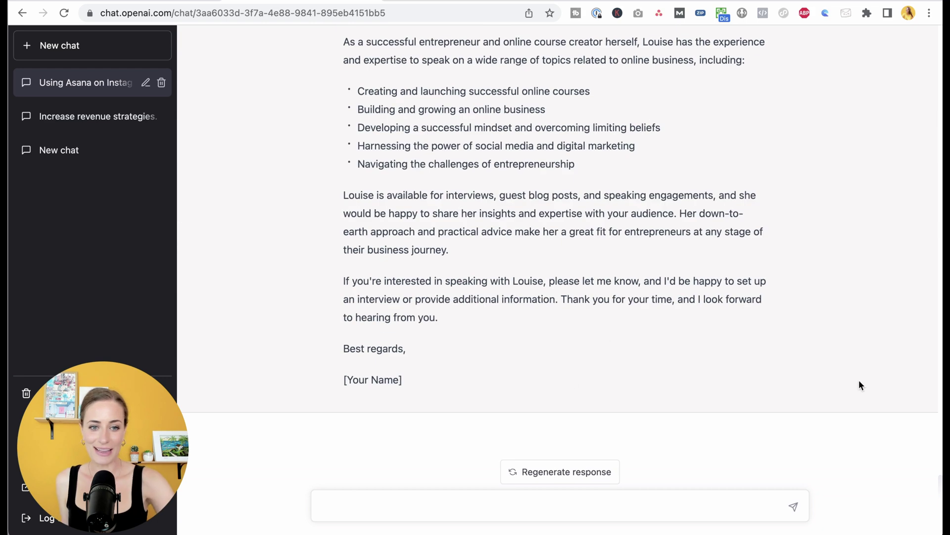
pyautogui.scroll(5, 859, 386)
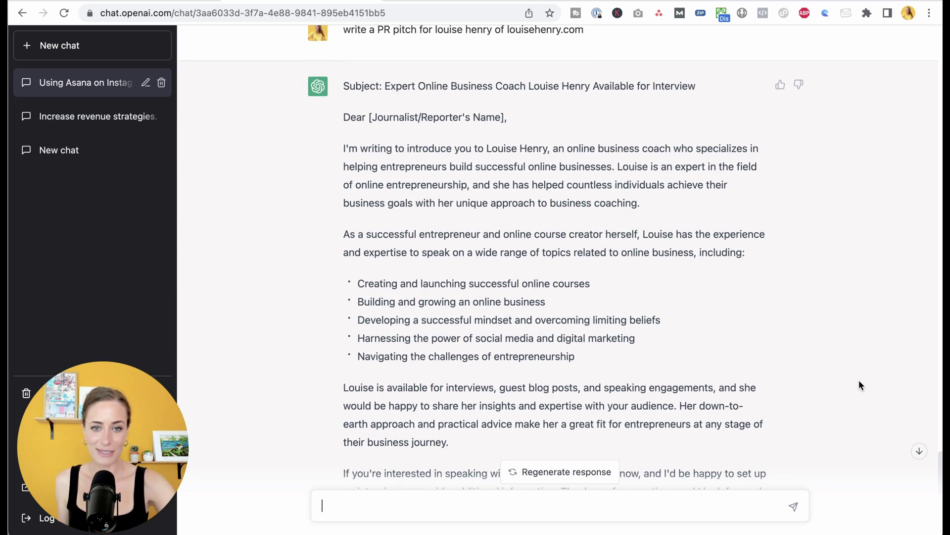
pyautogui.scroll(-1, 859, 381)
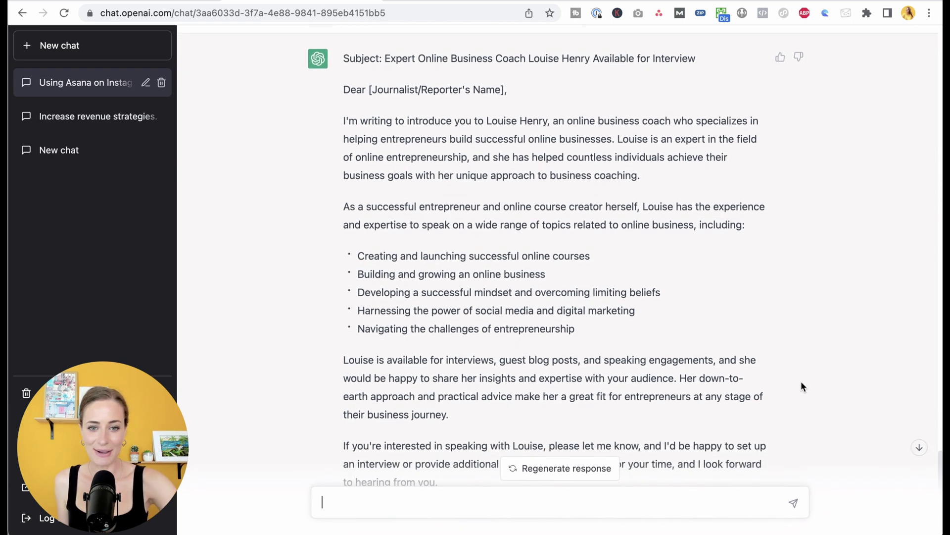
pyautogui.scroll(-4, 802, 380)
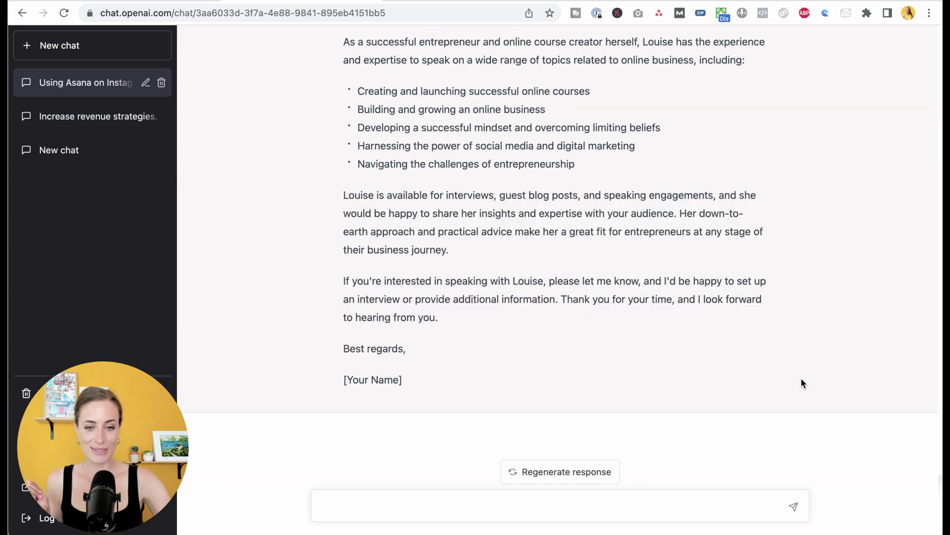
# Step: Ask for an outline of an online course on Asana project management for business owners
pyautogui.write('write an outline for an online course on asana project management for online business owners')
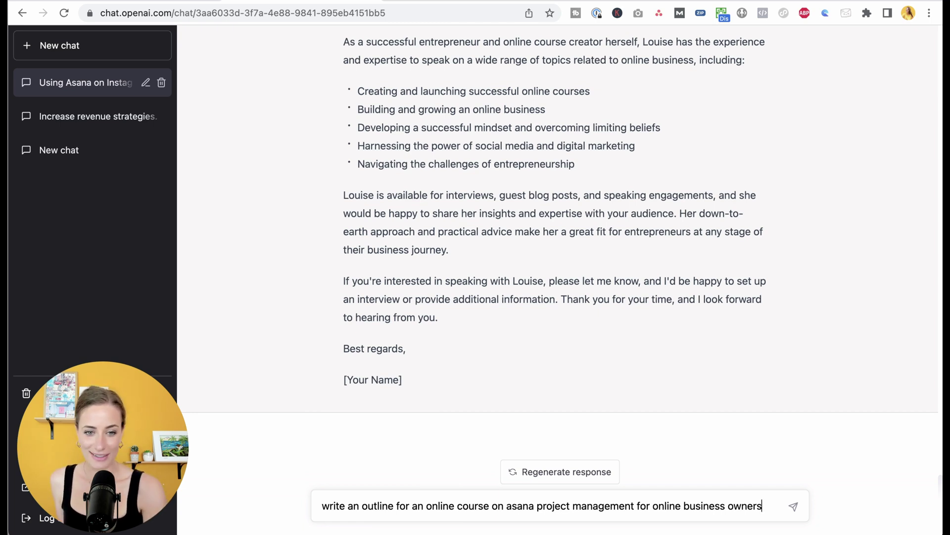
pyautogui.press('Return')
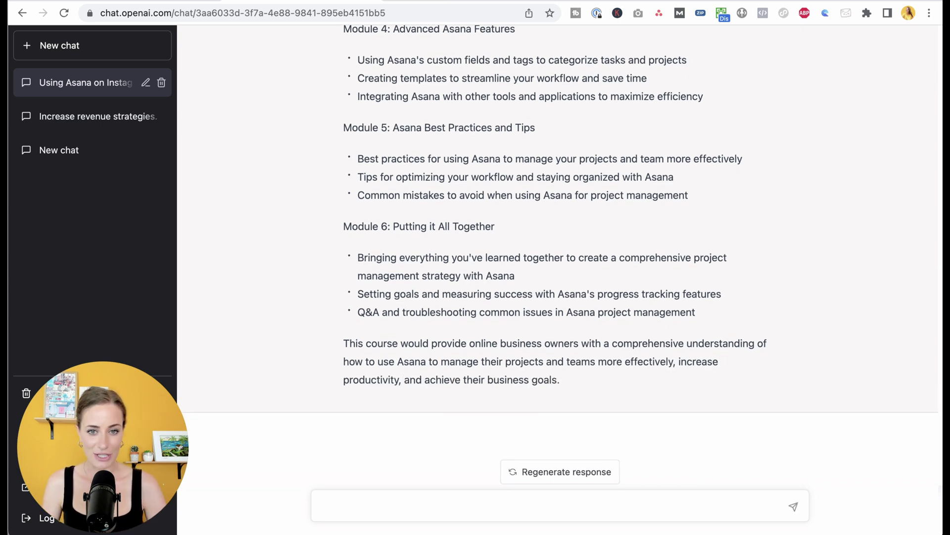
pyautogui.scroll(10, 790, 401)
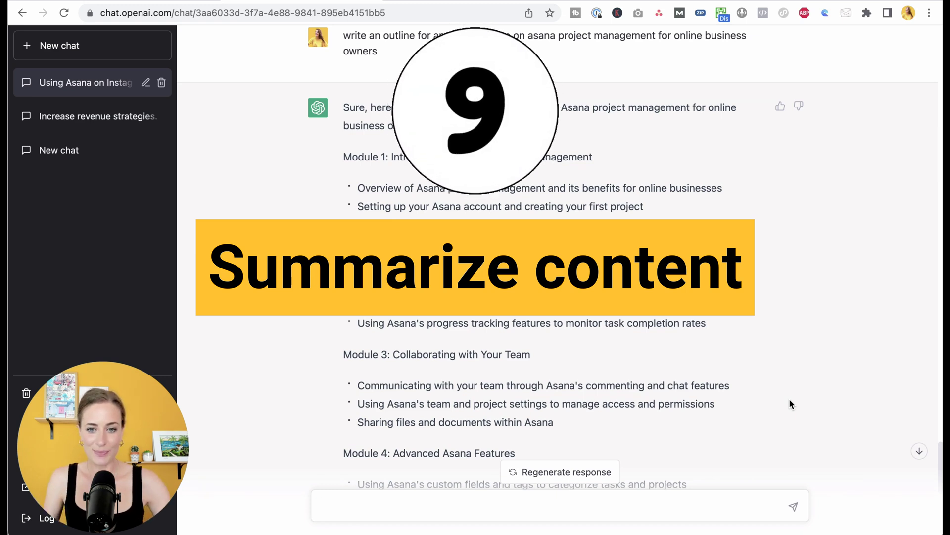
# Step: Ask ChatGPT to 'summarize the book Atomic Habits'
pyautogui.write('summarize the book Atomic Habits')
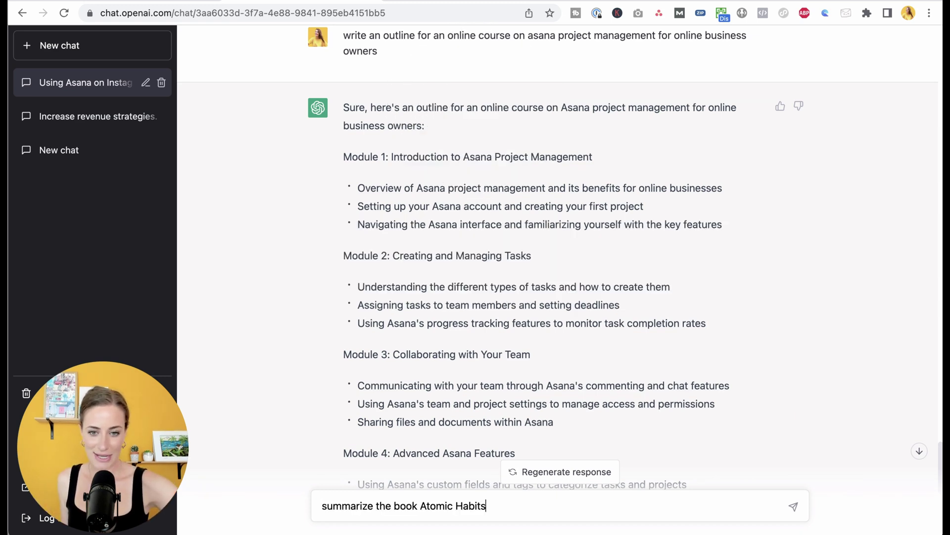
pyautogui.press('Return')
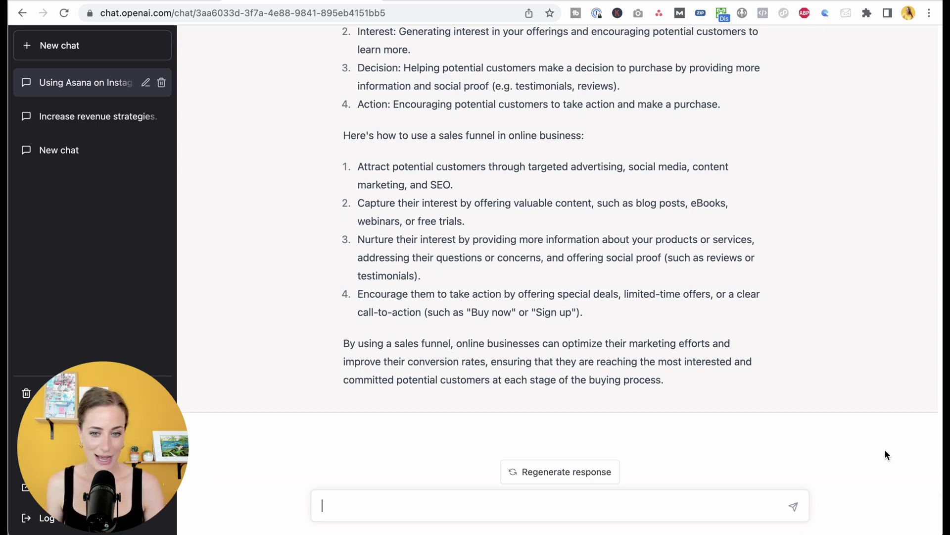
# Step: Send 'write landing page copy for a free asana project management training' to ChatGPT
pyautogui.write('write landing page copy for a free asana project management training')
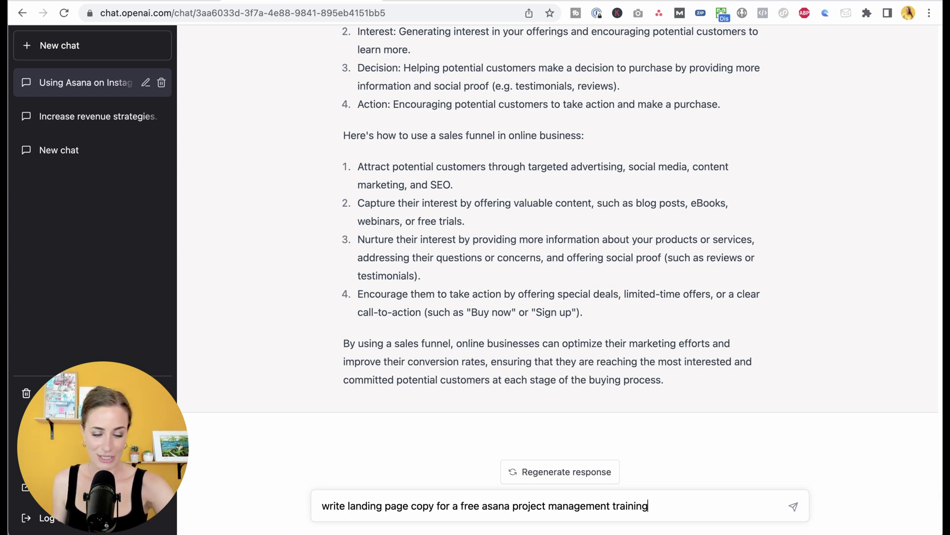
pyautogui.press('Return')
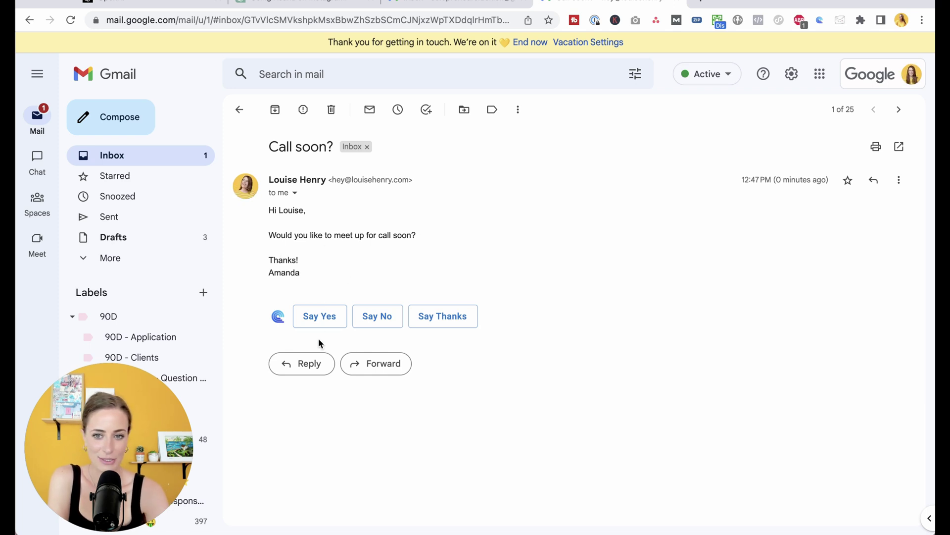
# Step: Generate a Casual, Interested AI reply to the Call soon? email, then switch to Descript
pyautogui.click(305, 363)
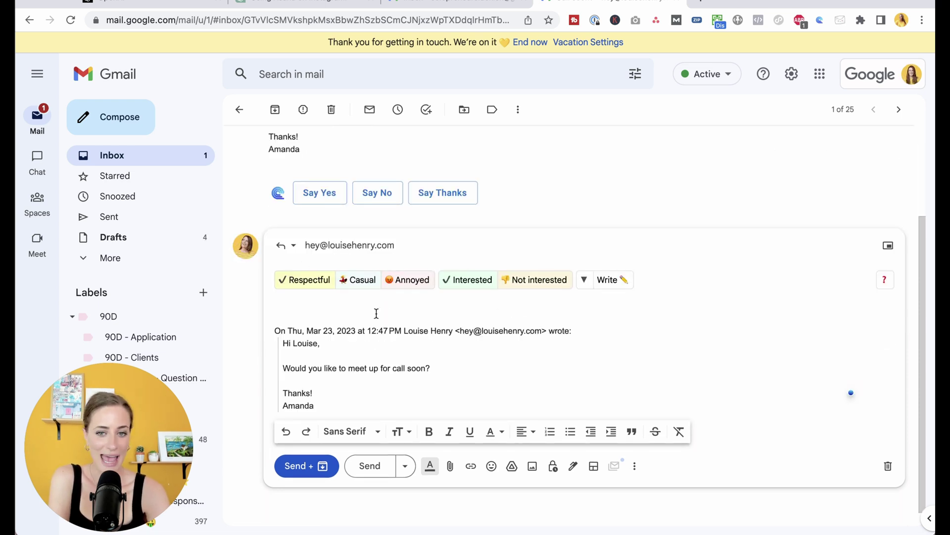
pyautogui.click(356, 281)
pyautogui.click(465, 281)
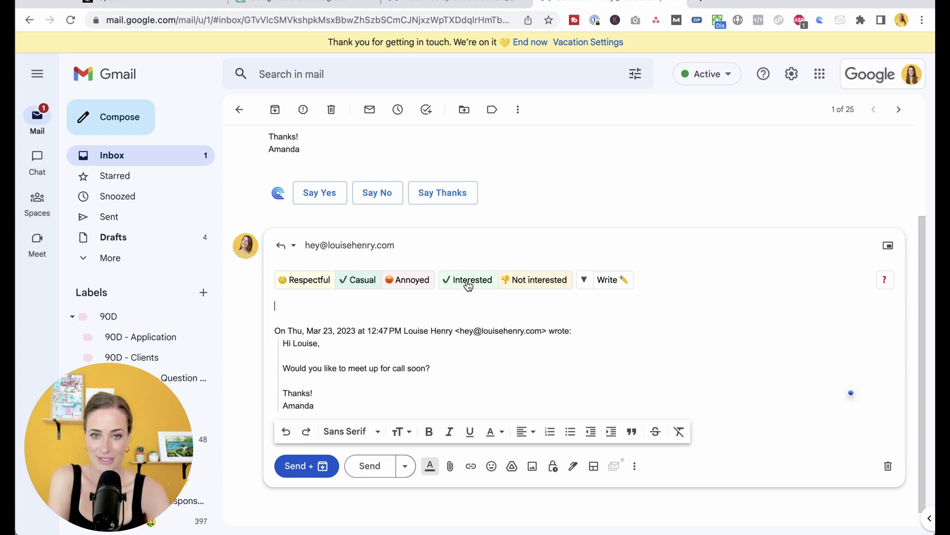
pyautogui.click(619, 280)
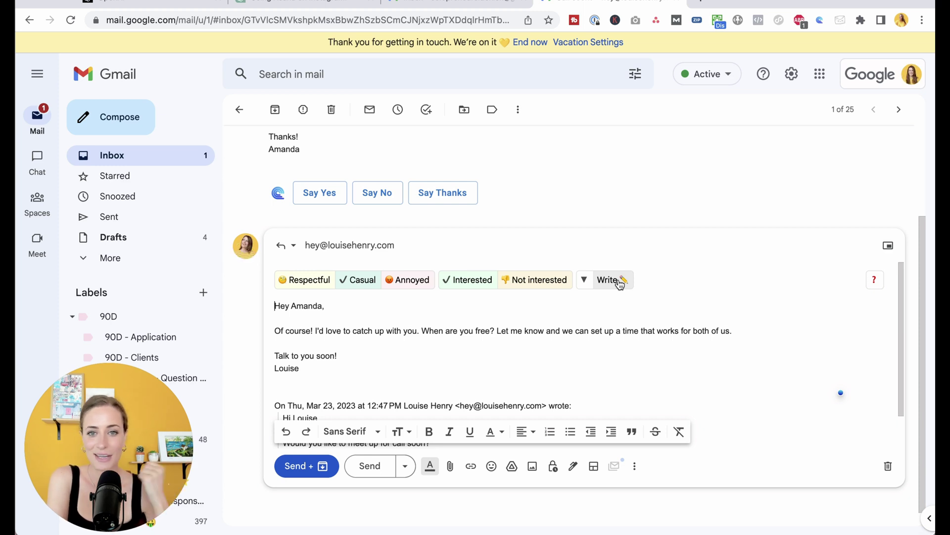
pyautogui.press('super+Tab')
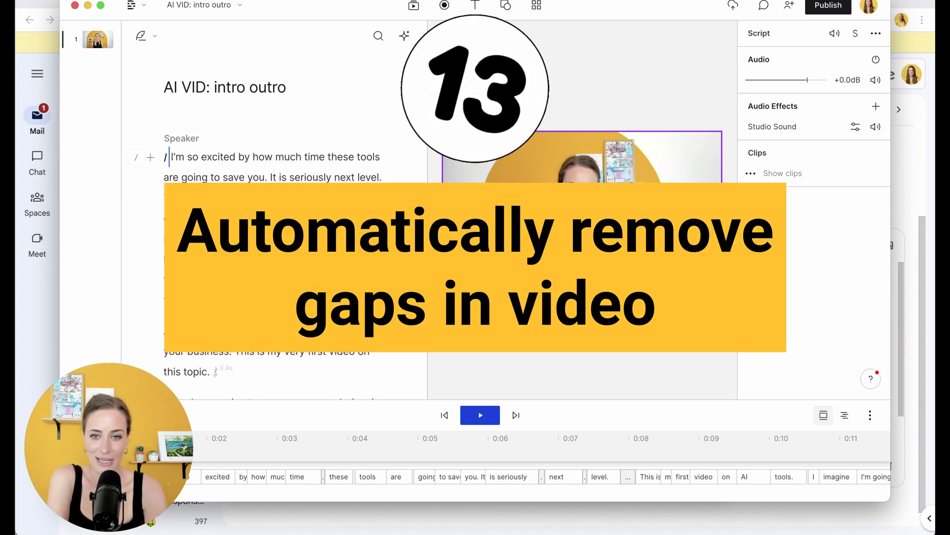
# Step: Shorten all 26 word gaps of 1s or more to 1 second across the intro outro transcript
pyautogui.scroll(-2, 347, 242)
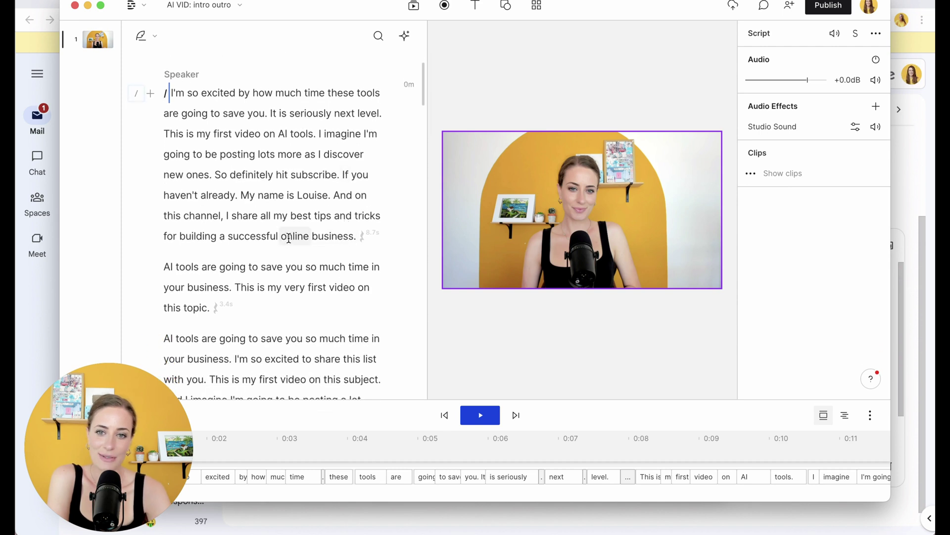
pyautogui.click(349, 237)
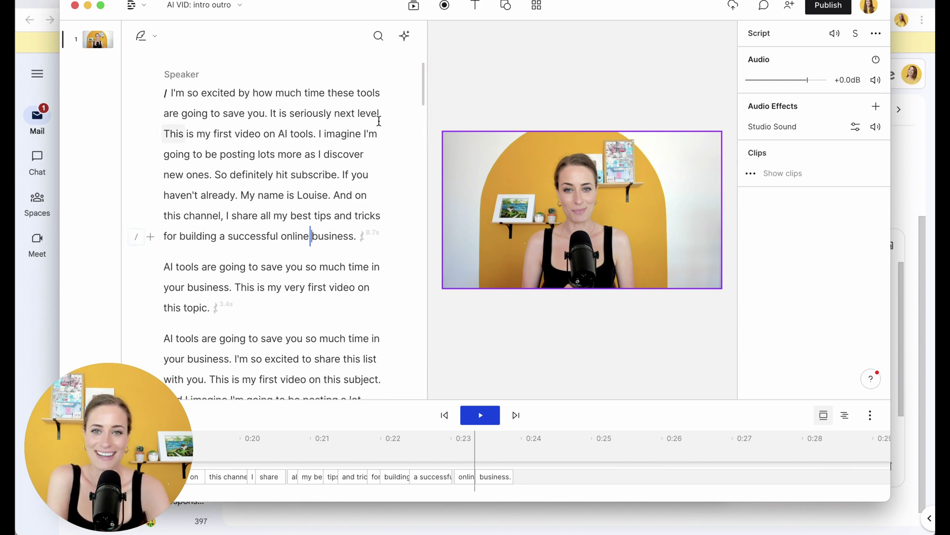
pyautogui.click(405, 36)
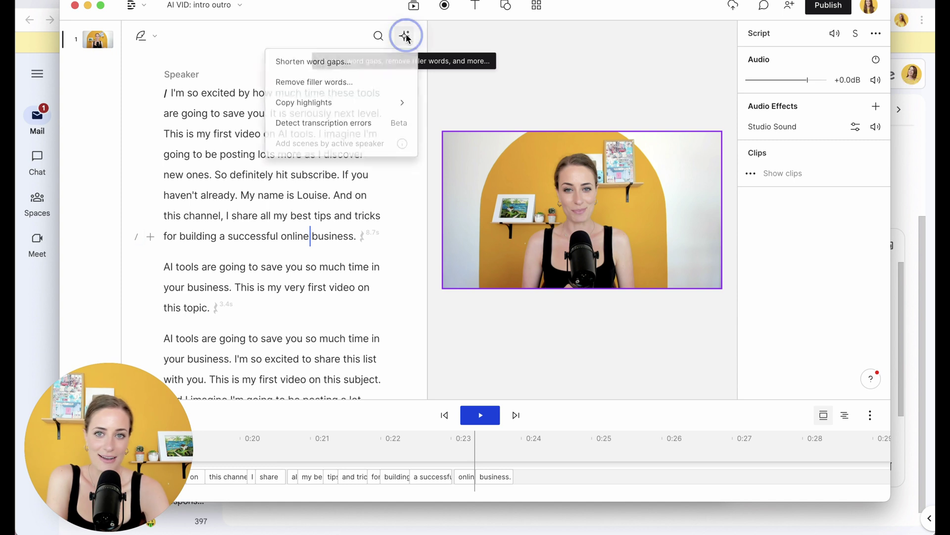
pyautogui.click(385, 61)
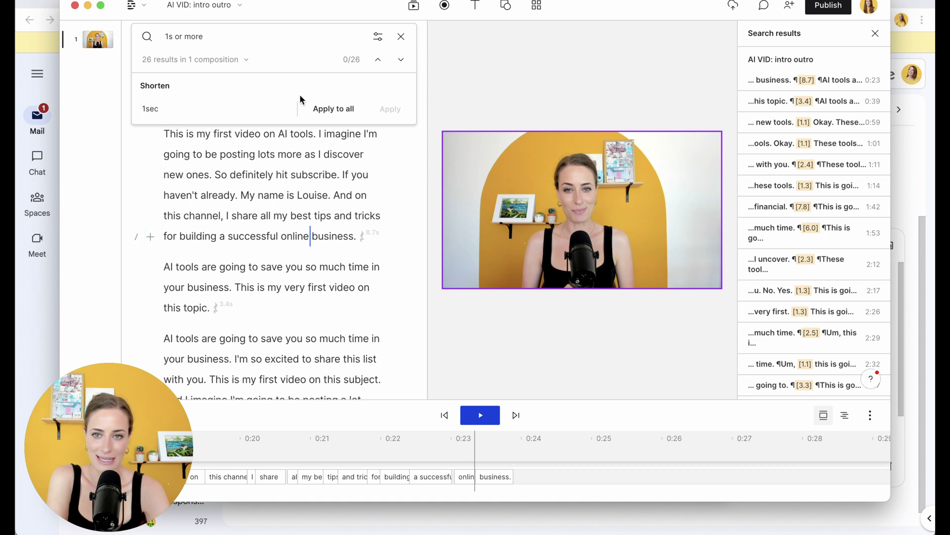
pyautogui.click(337, 109)
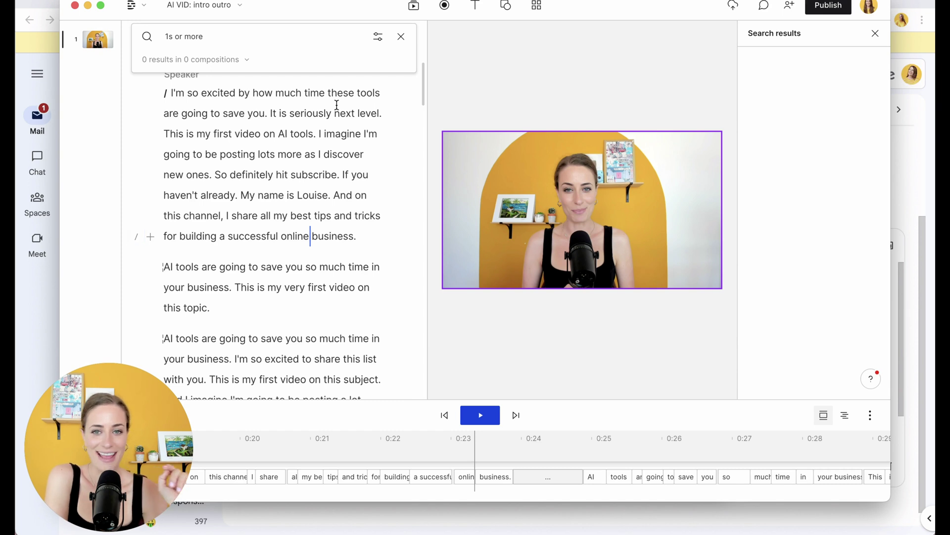
# Step: In Write mode, paste 'This is something I haven't said out loud' on a new line above the script
pyautogui.press('Escape')
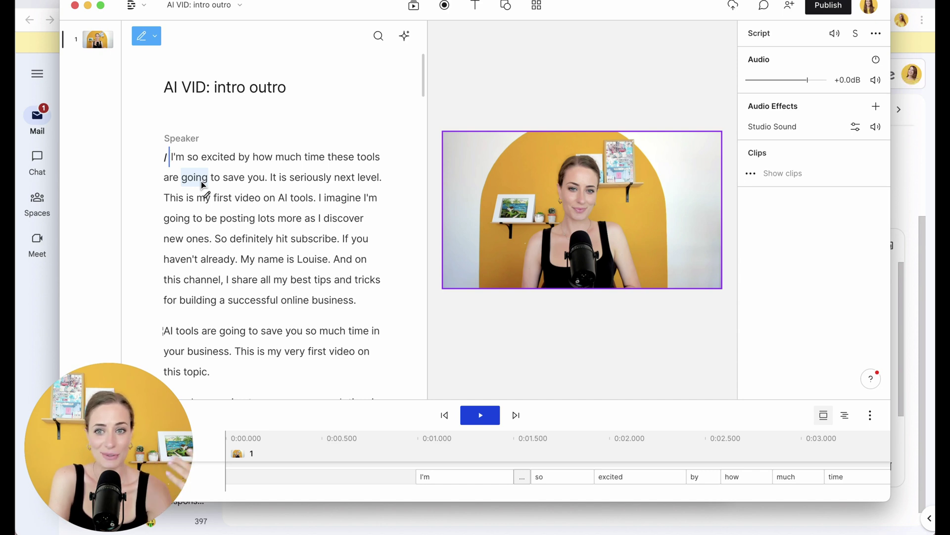
pyautogui.press('Escape')
pyautogui.press('Return')
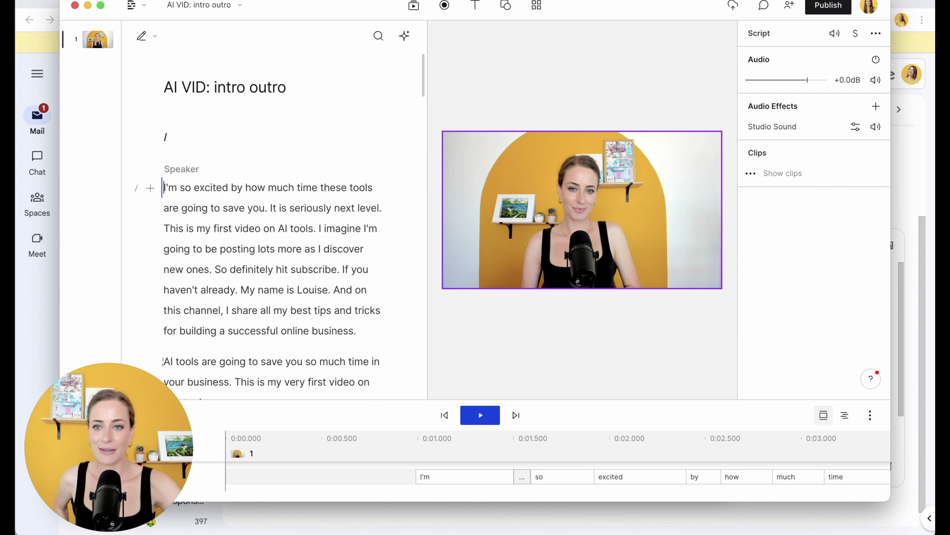
pyautogui.click(147, 35)
pyautogui.click(166, 102)
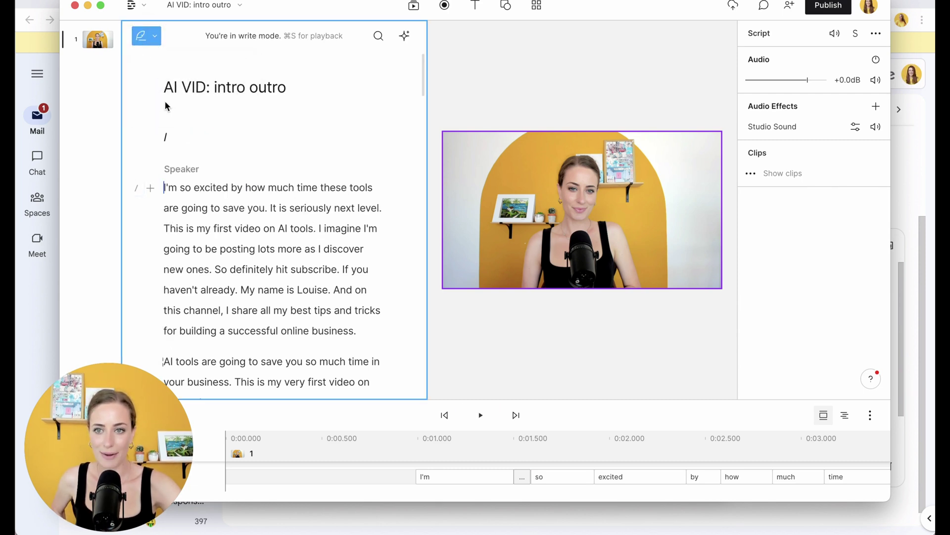
pyautogui.click(189, 135)
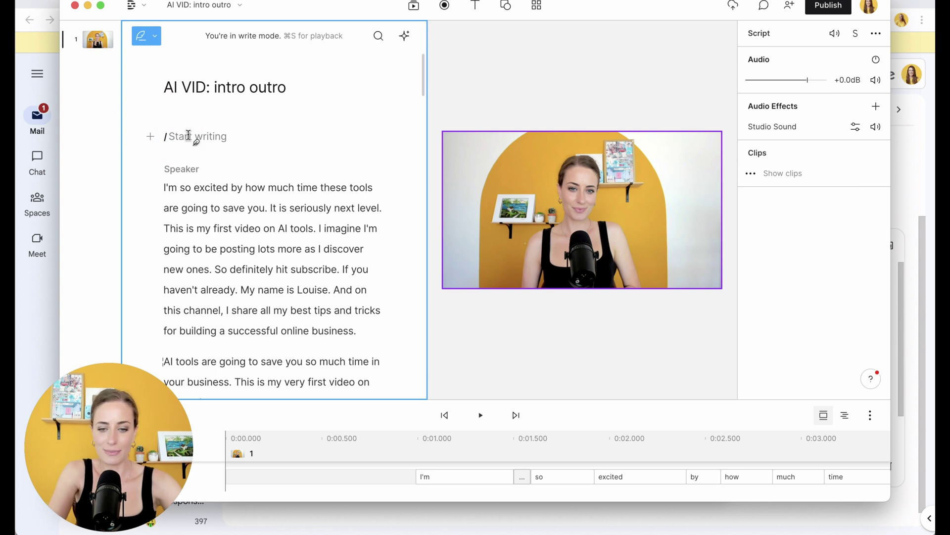
pyautogui.write("This is something I haven't said out loud")
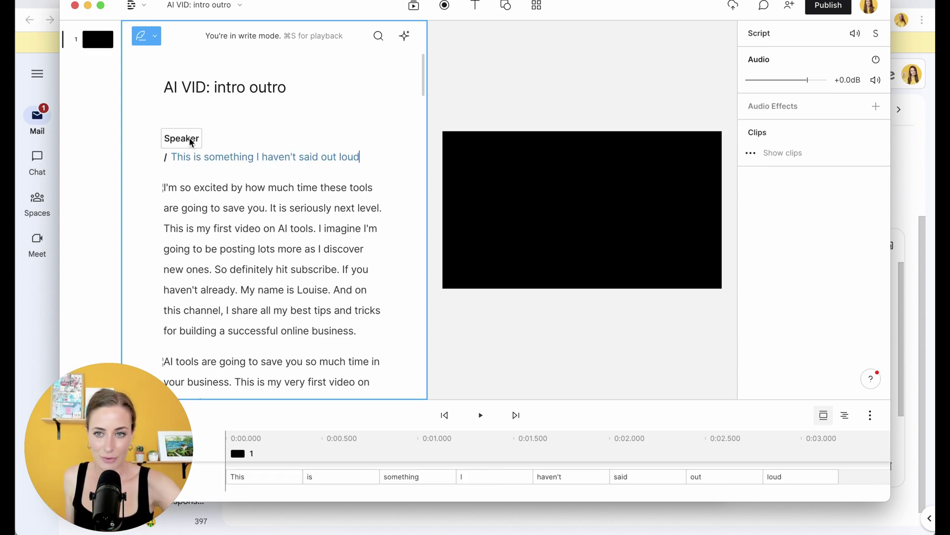
# Step: Make Louise the new line's speaker and generate its audio with Overdub
pyautogui.click(189, 141)
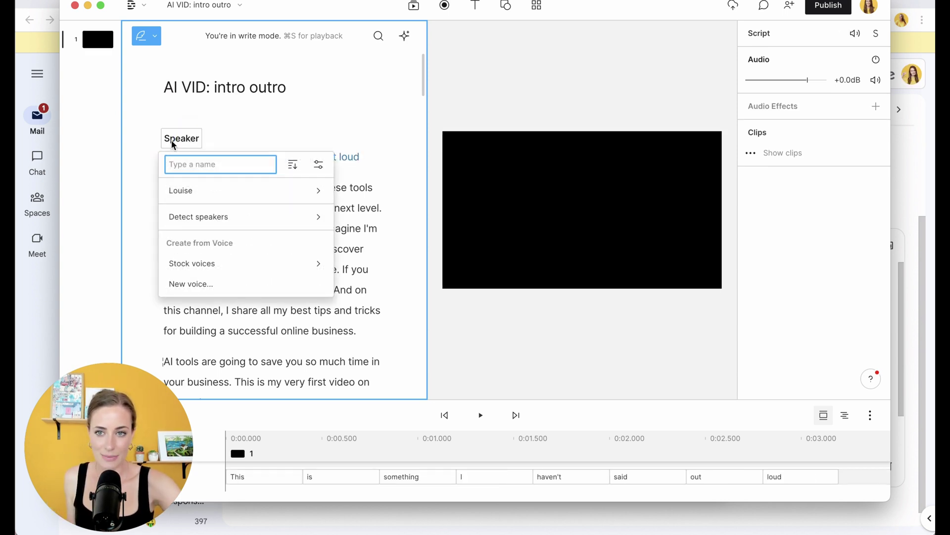
pyautogui.click(186, 191)
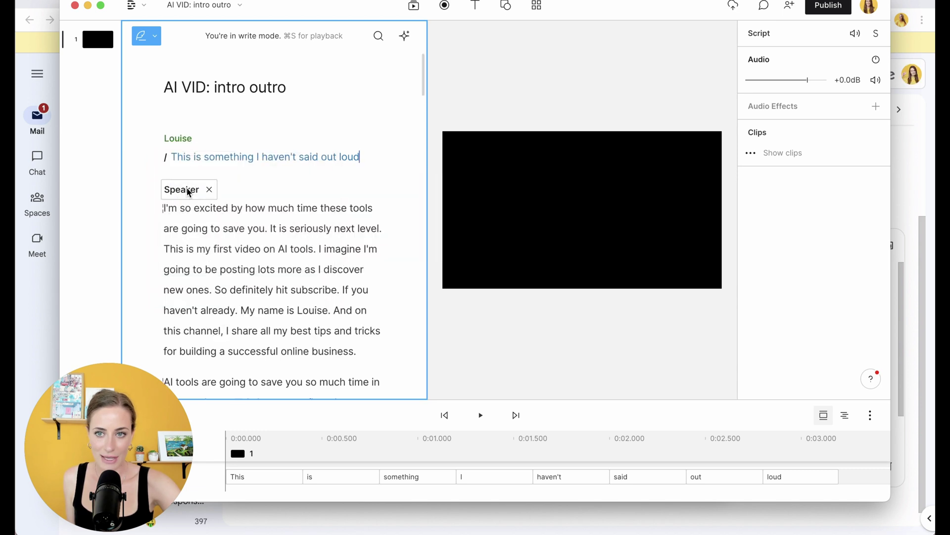
pyautogui.moveTo(362, 157); pyautogui.dragTo(175, 161)
pyautogui.click(207, 135)
pyautogui.press('Return')
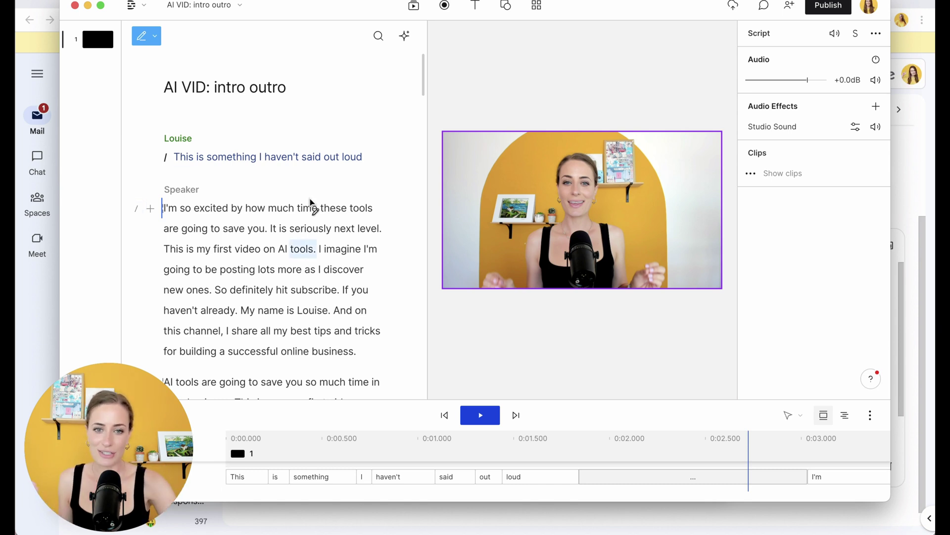
# Step: Browse the media library's stock videos, then close the library
pyautogui.click(414, 6)
pyautogui.click(457, 40)
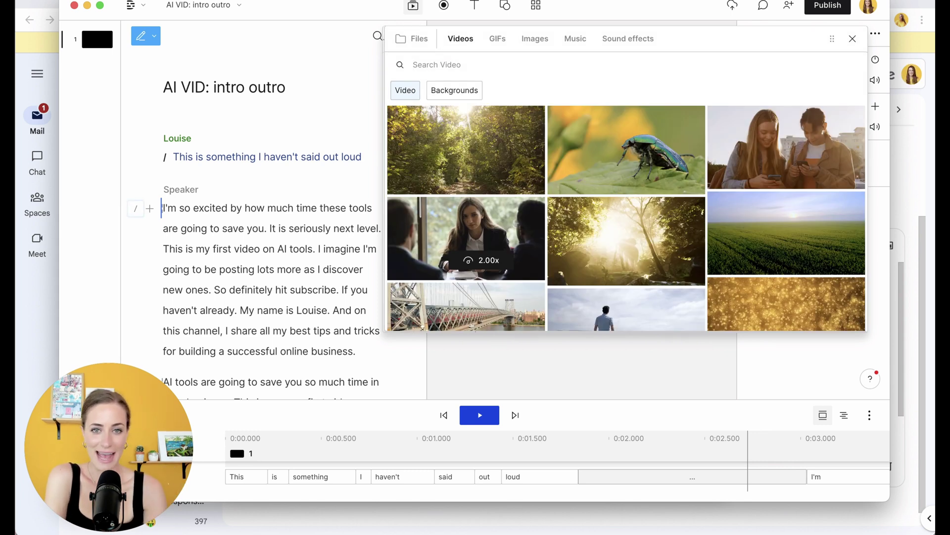
pyautogui.click(363, 187)
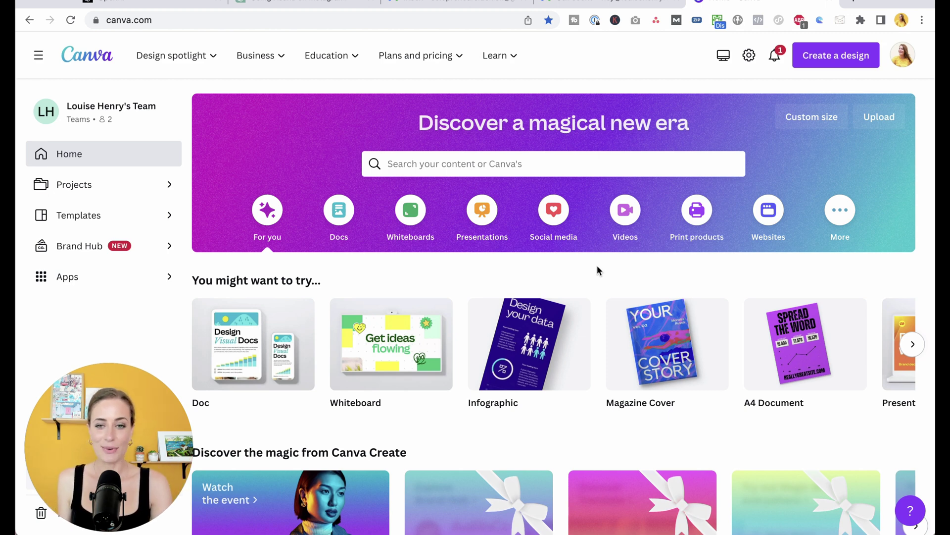
# Step: In a new Canva Doc, have Magic Write generate an 8-step list on creating a digital product from scratch
pyautogui.click(247, 353)
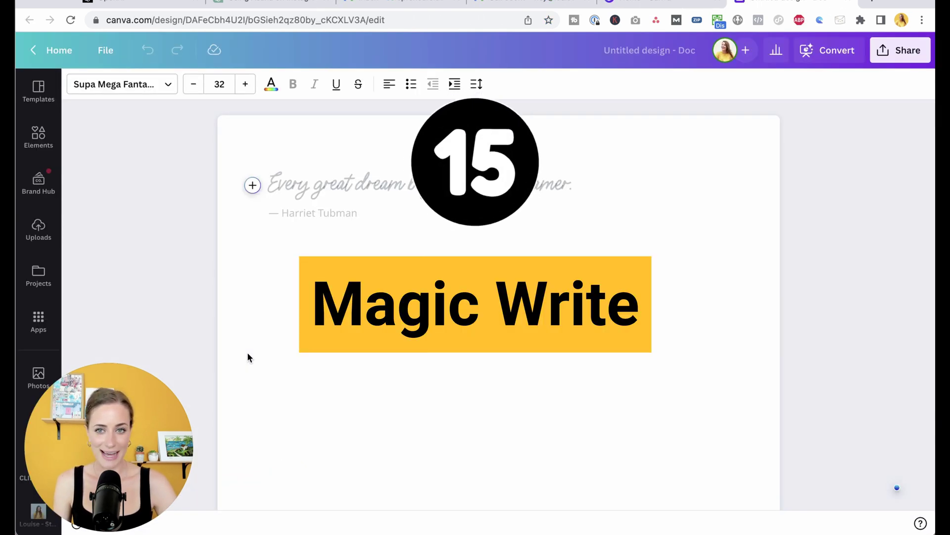
pyautogui.click(253, 185)
pyautogui.click(322, 266)
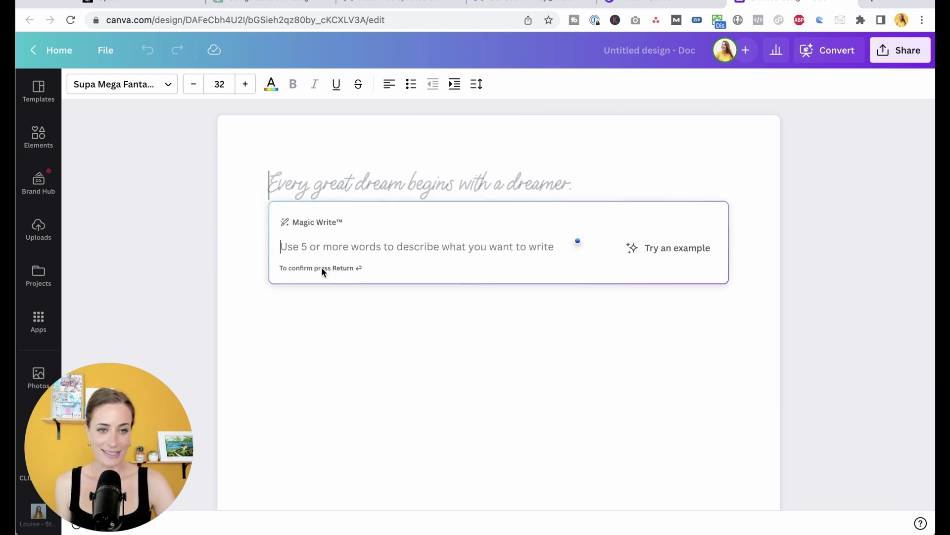
pyautogui.write('write how to create a digital product from scratch in list format')
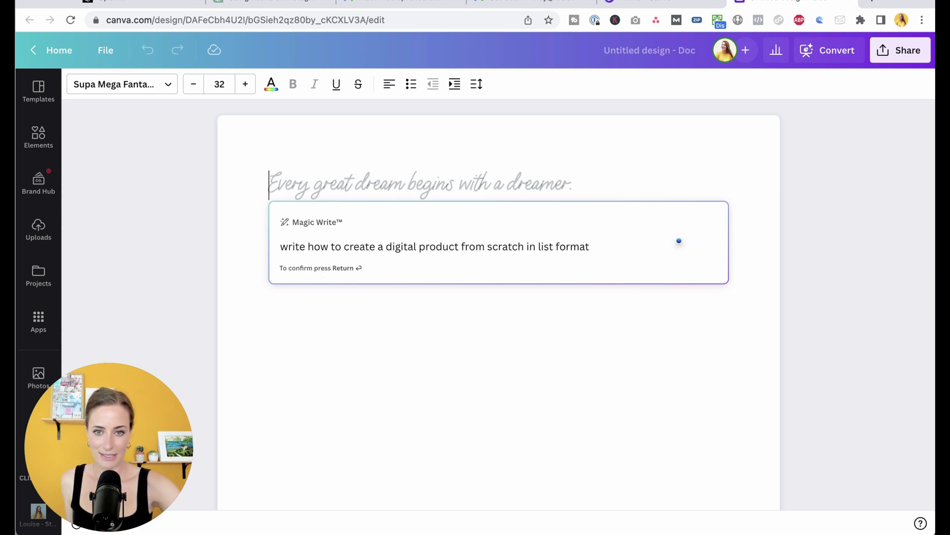
pyautogui.press('Return')
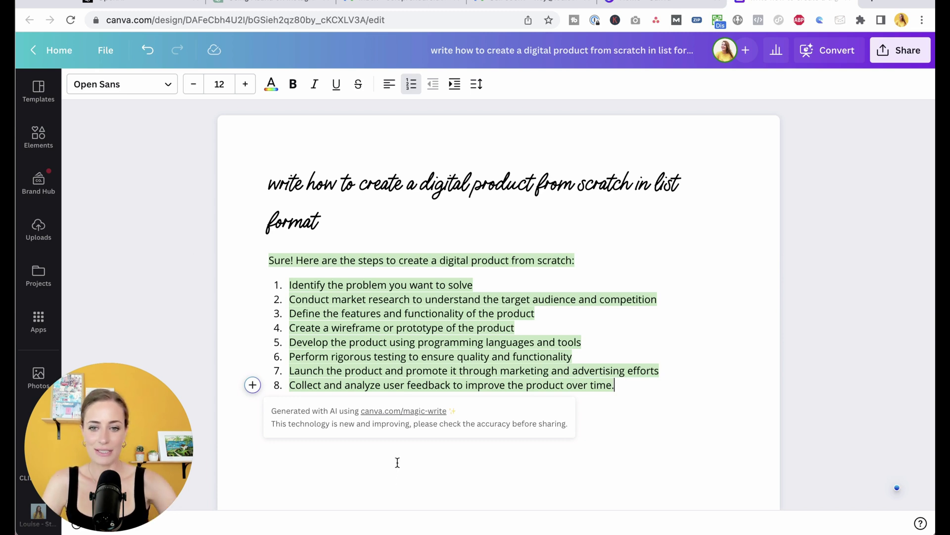
pyautogui.press('Return')
pyautogui.press('Return')
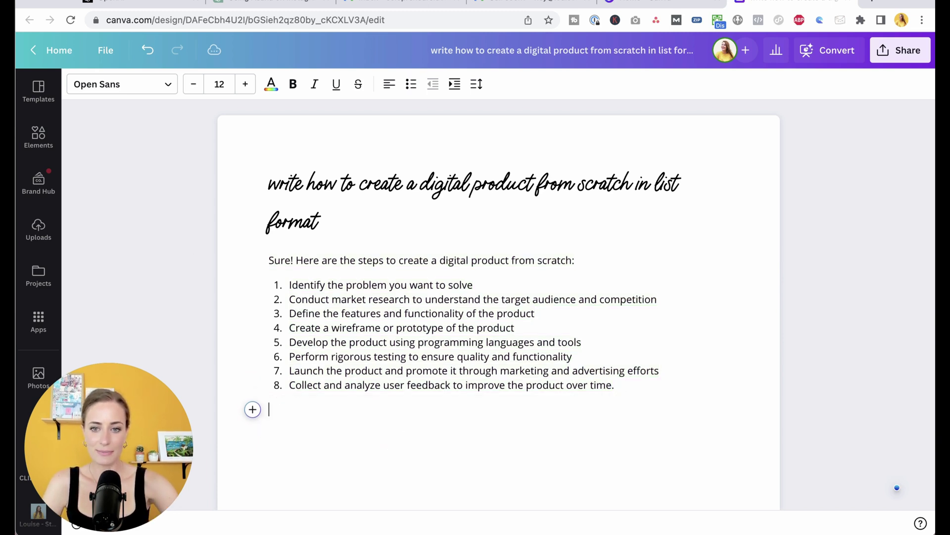
# Step: Generate Text to Image pictures from the prompt 'create a outdoor bali style yoga studio'
pyautogui.press('Return')
pyautogui.scroll(-3, 37, 198)
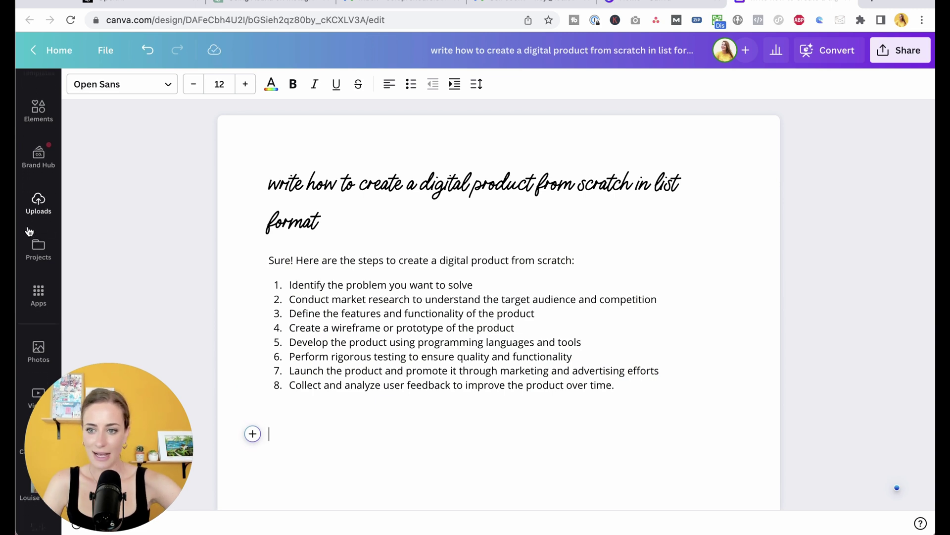
pyautogui.click(39, 198)
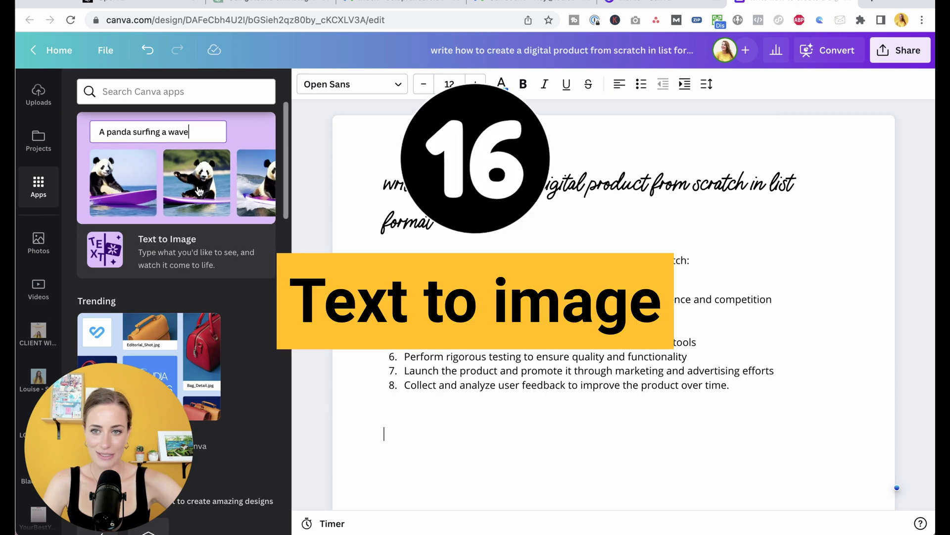
pyautogui.click(198, 192)
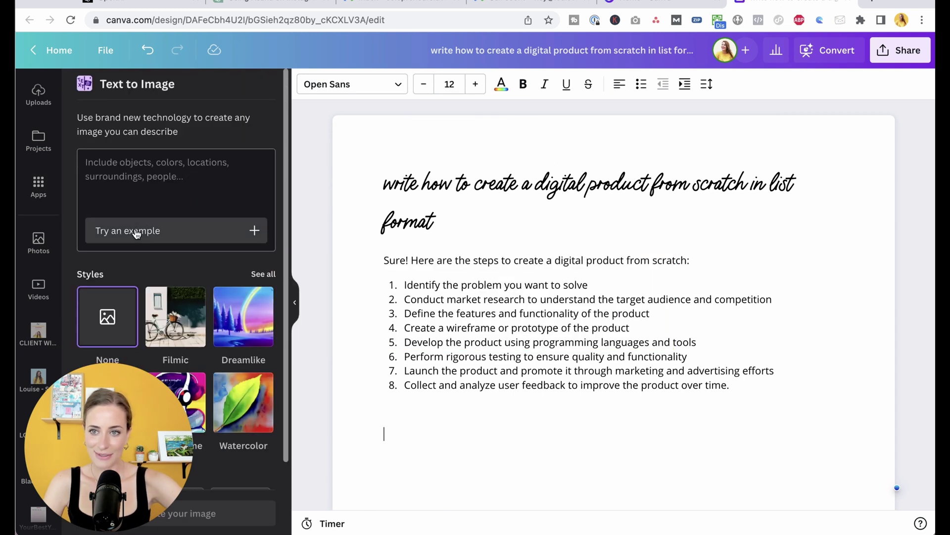
pyautogui.click(127, 168)
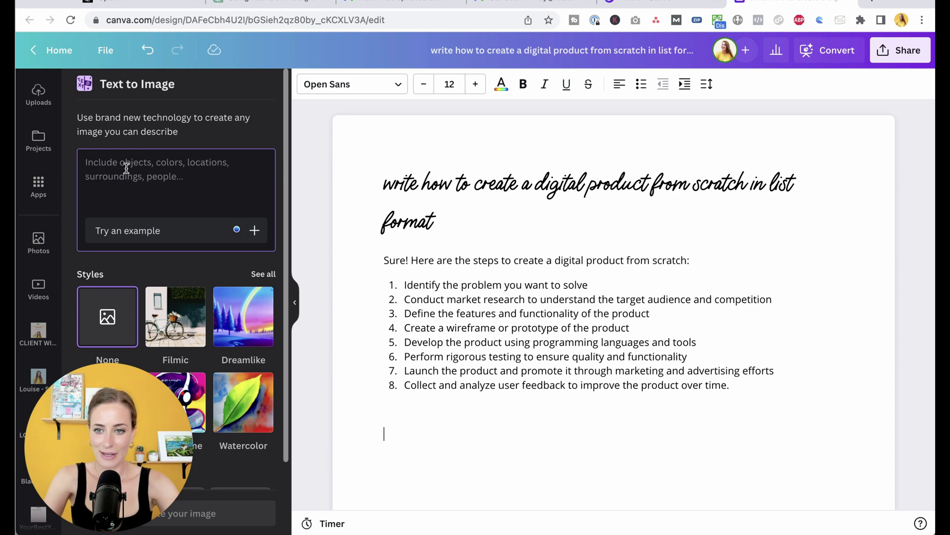
pyautogui.click(127, 168)
pyautogui.write('create a outdoor bali style yoga studio')
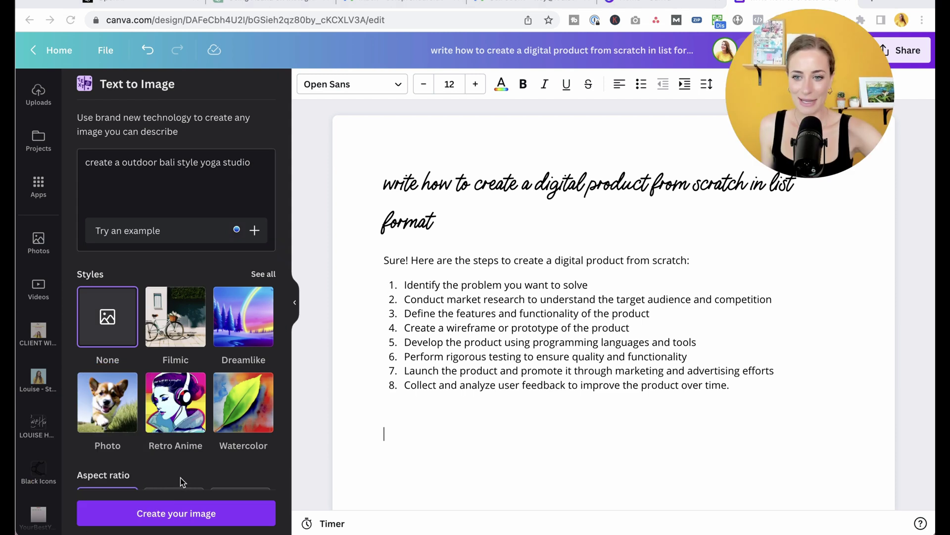
pyautogui.click(173, 515)
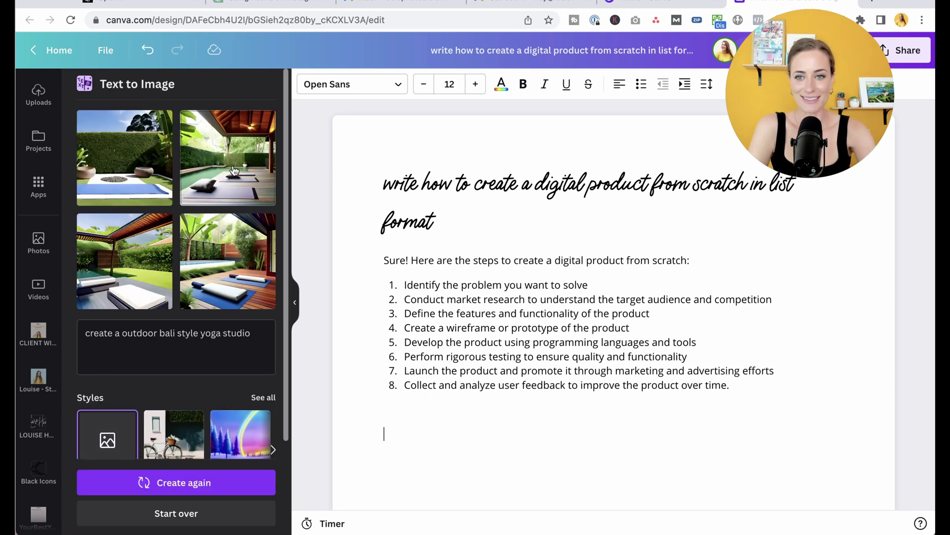
# Step: Insert the second generated image, the covered-patio yoga studio, below the list and review it
pyautogui.click(272, 152)
pyautogui.scroll(-5, 848, 350)
pyautogui.scroll(-2, 849, 350)
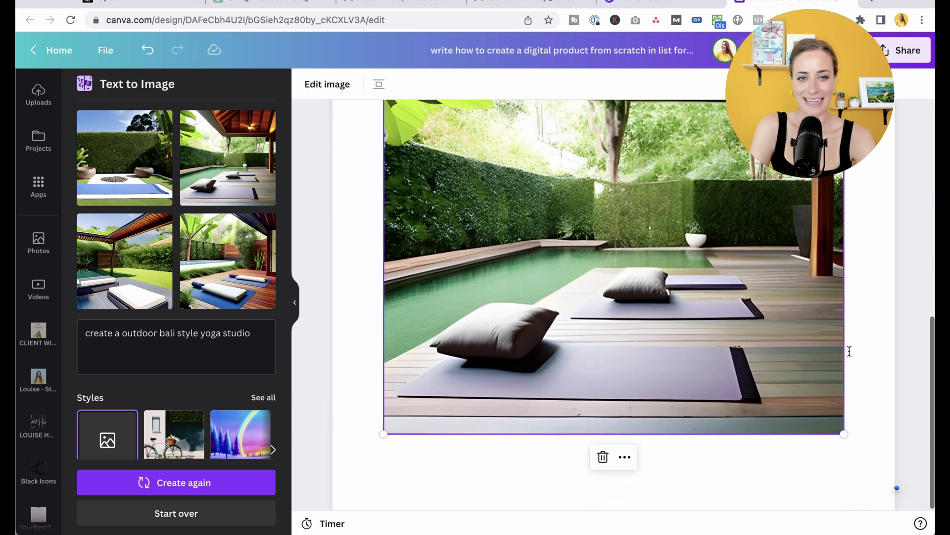
pyautogui.scroll(3, 850, 350)
pyautogui.scroll(2, 849, 351)
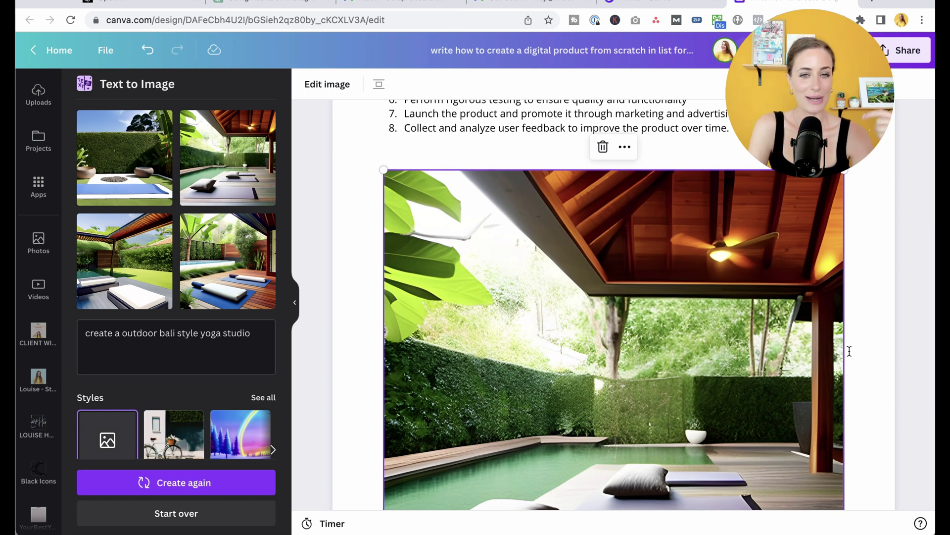
pyautogui.scroll(-3, 850, 350)
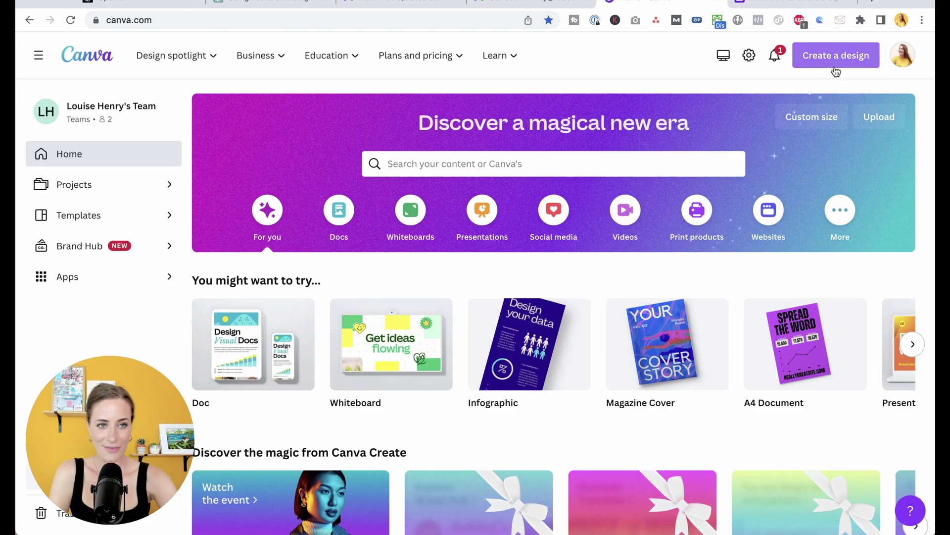
# Step: Create a 16:9 presentation and give Magic Design the Squarespace-website-for-online-business-owners topic
pyautogui.click(832, 58)
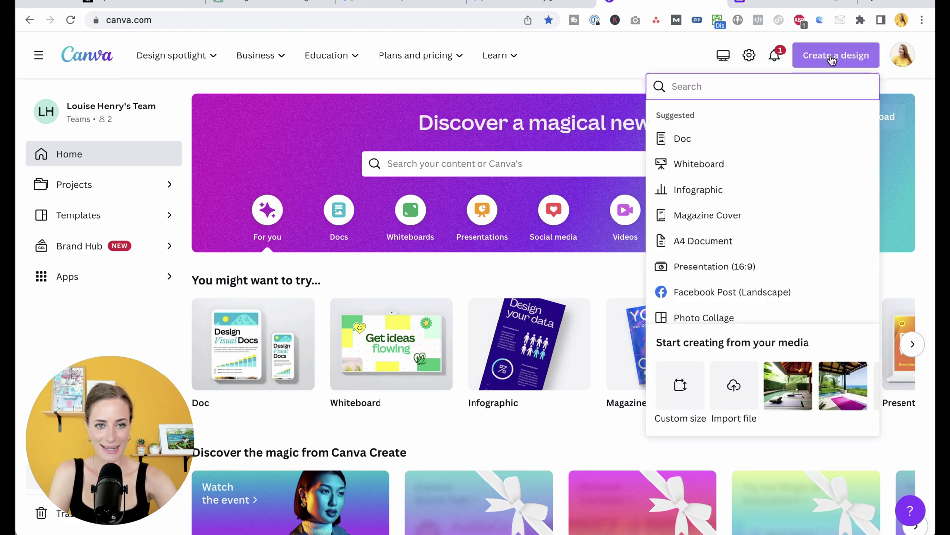
pyautogui.click(783, 268)
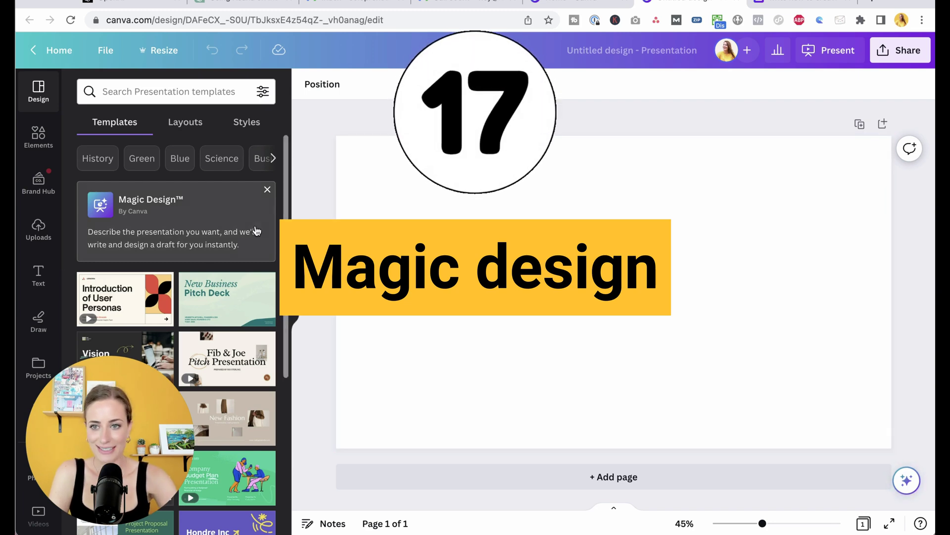
pyautogui.click(150, 216)
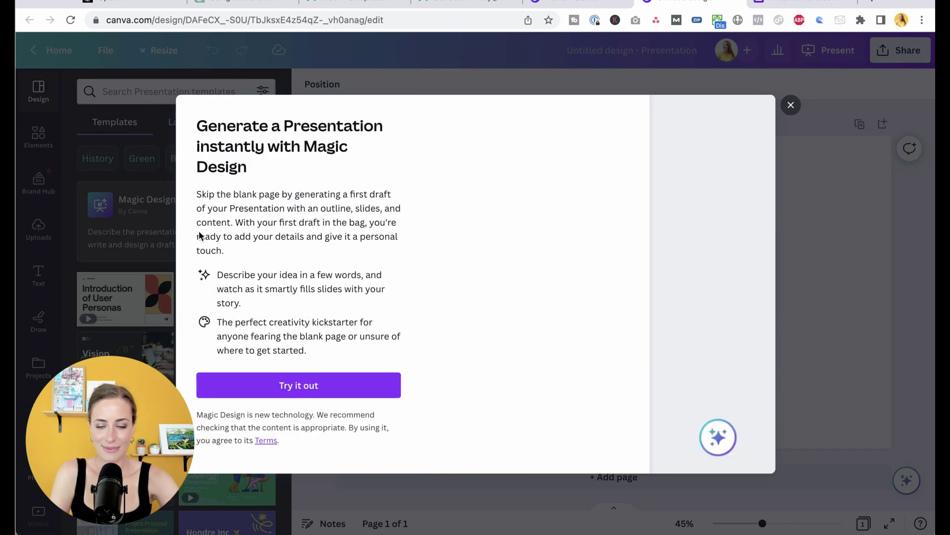
pyautogui.click(328, 391)
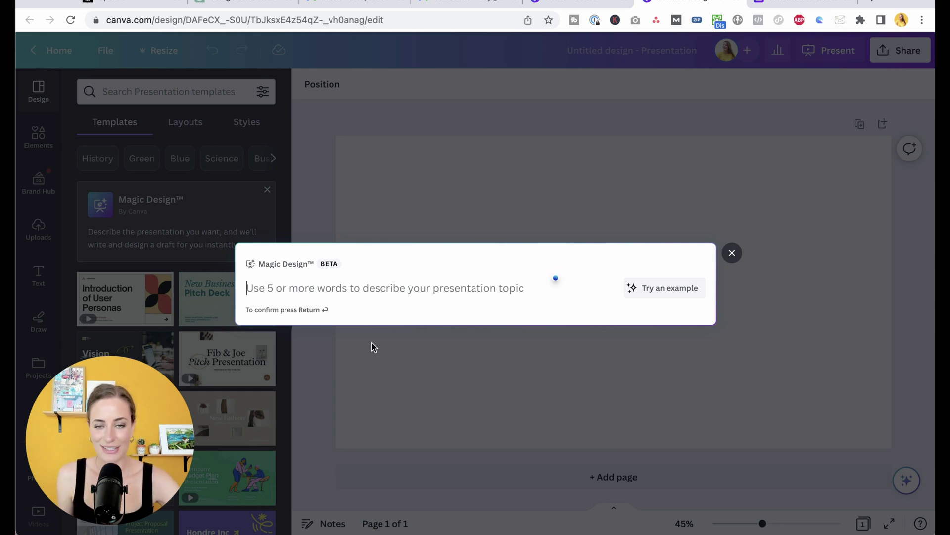
pyautogui.write('how to create a squarespace website quickly and easily')
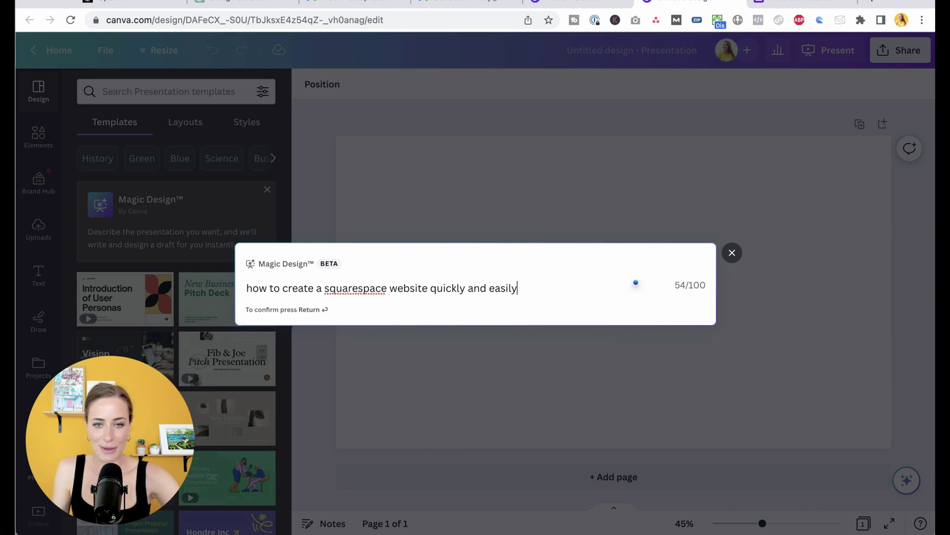
pyautogui.write('for online business owners')
# Step: Submit the topic and pick the yellow template to build the nine-page Squarespace tutorial presentation
pyautogui.press('Return')
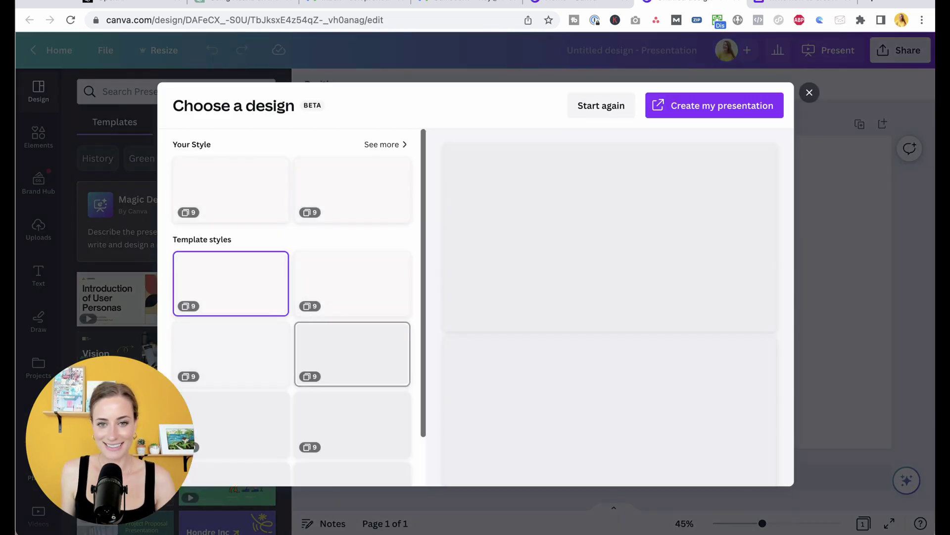
pyautogui.scroll(-6, 770, 332)
pyautogui.scroll(-5, 770, 332)
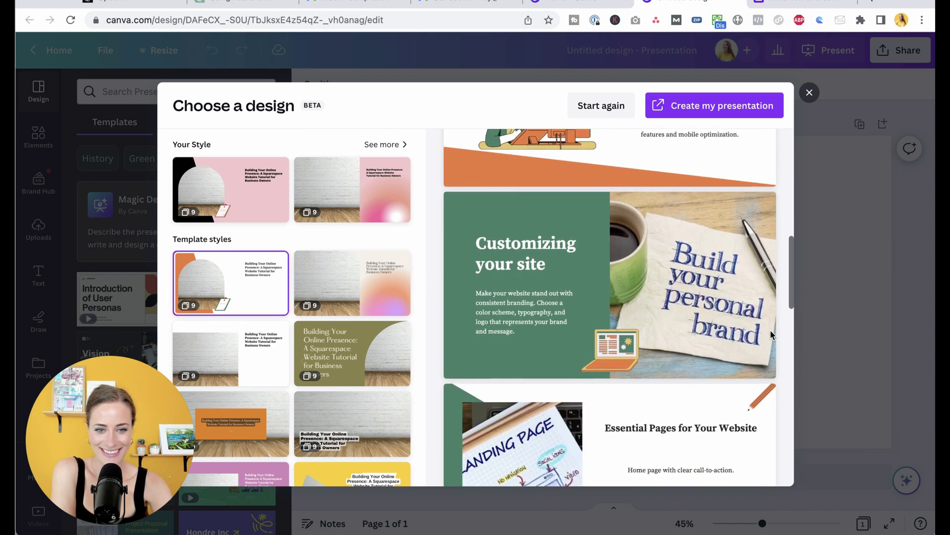
pyautogui.scroll(-5, 770, 335)
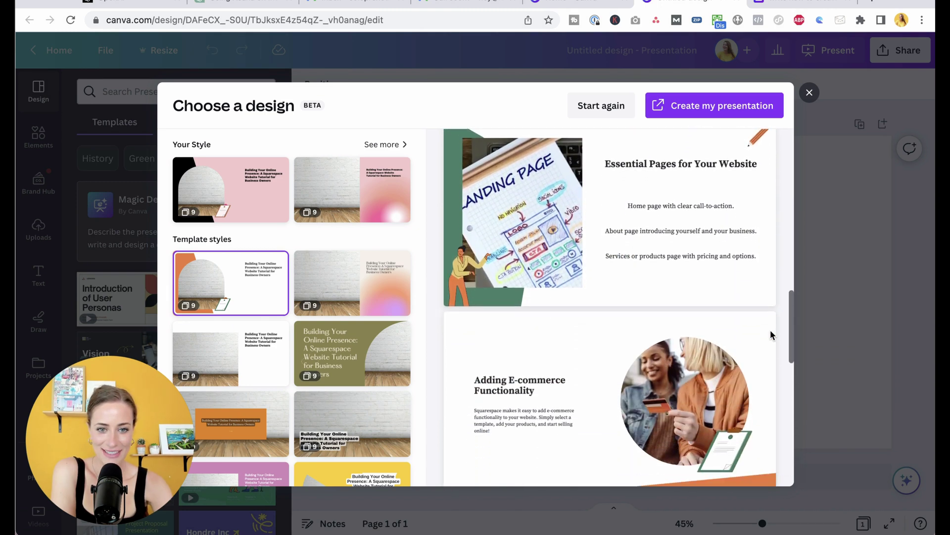
pyautogui.scroll(-5, 770, 335)
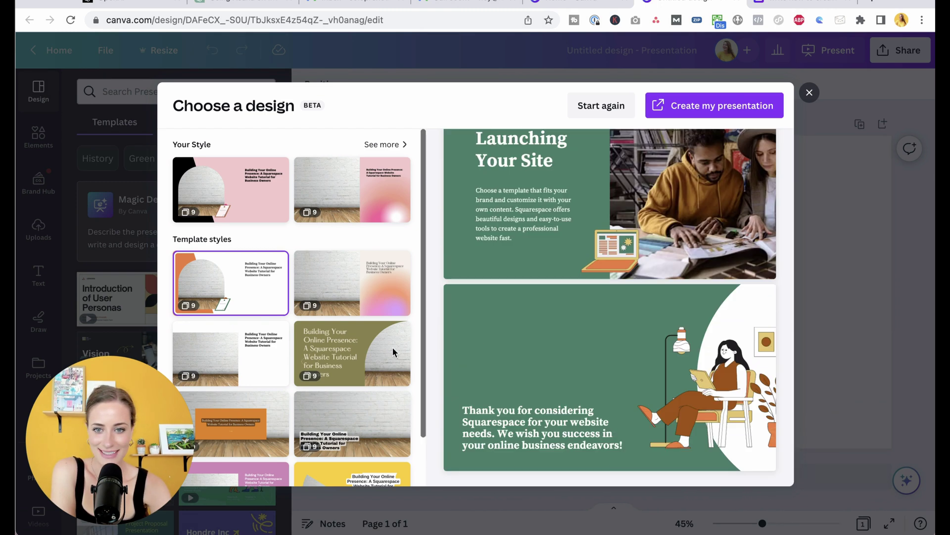
pyautogui.scroll(-2, 376, 357)
pyautogui.click(357, 445)
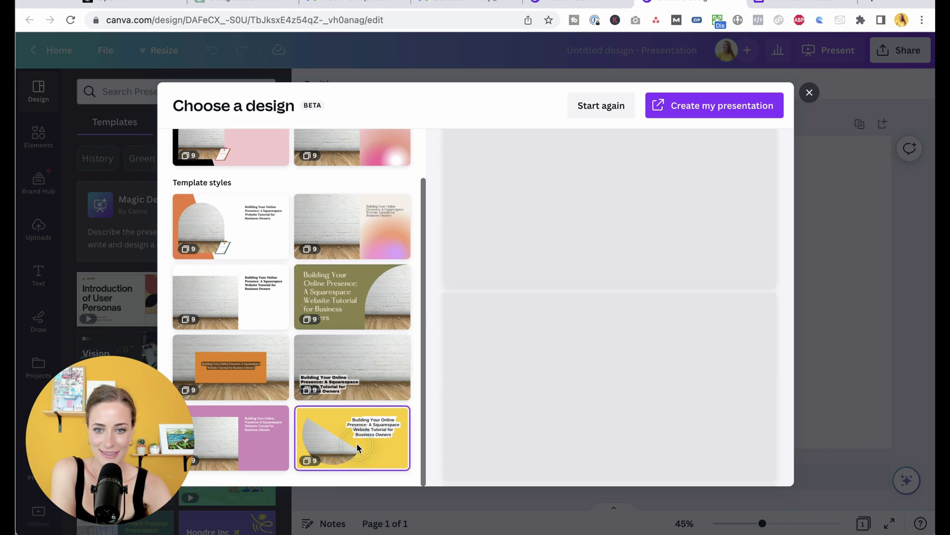
pyautogui.scroll(-5, 779, 360)
pyautogui.scroll(-5, 779, 360)
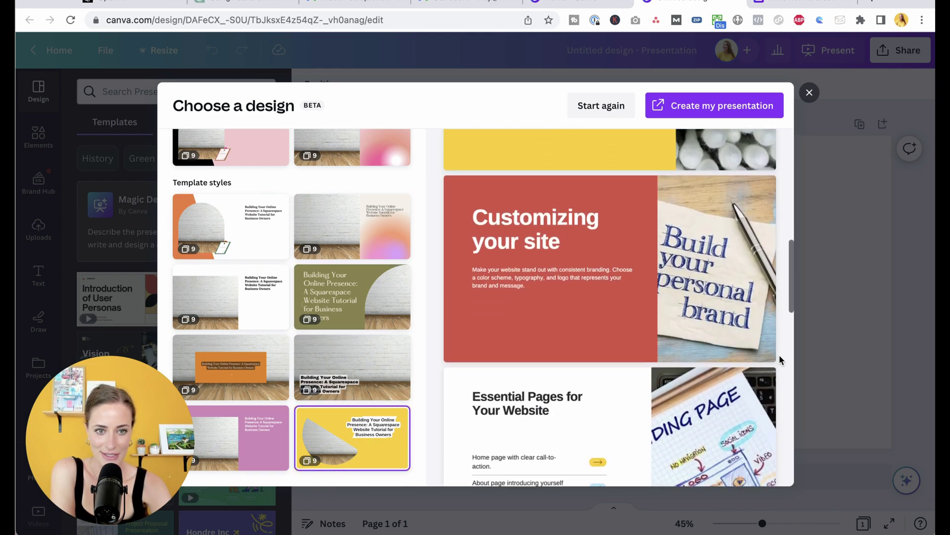
pyautogui.scroll(-3, 781, 360)
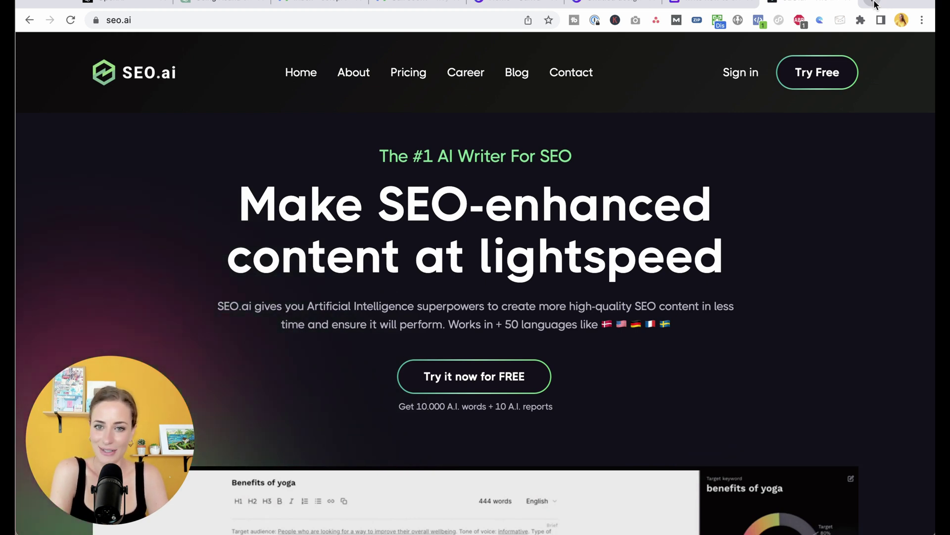
# Step: Scroll the seo.ai homepage down to the 'Top 10 Benefits of Yoga in 2023' editor demo
pyautogui.scroll(-7, 886, 332)
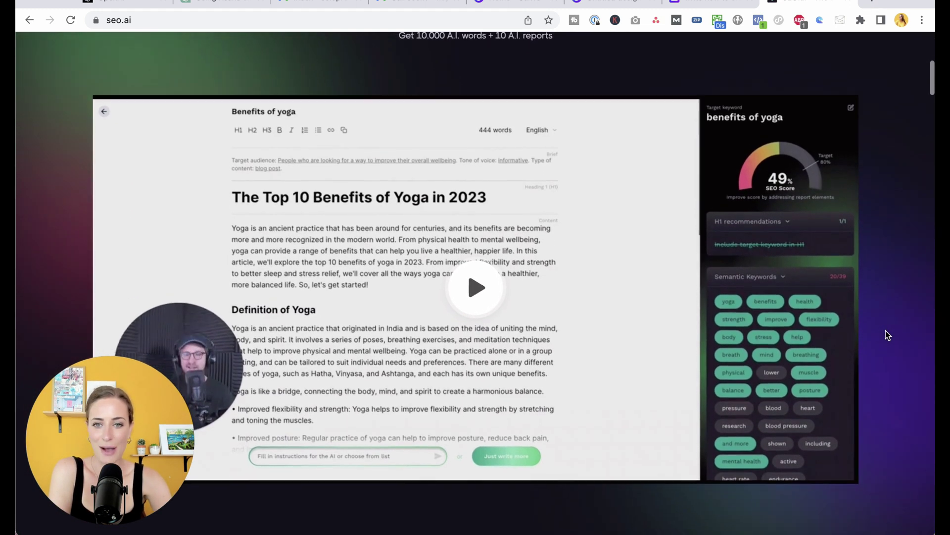